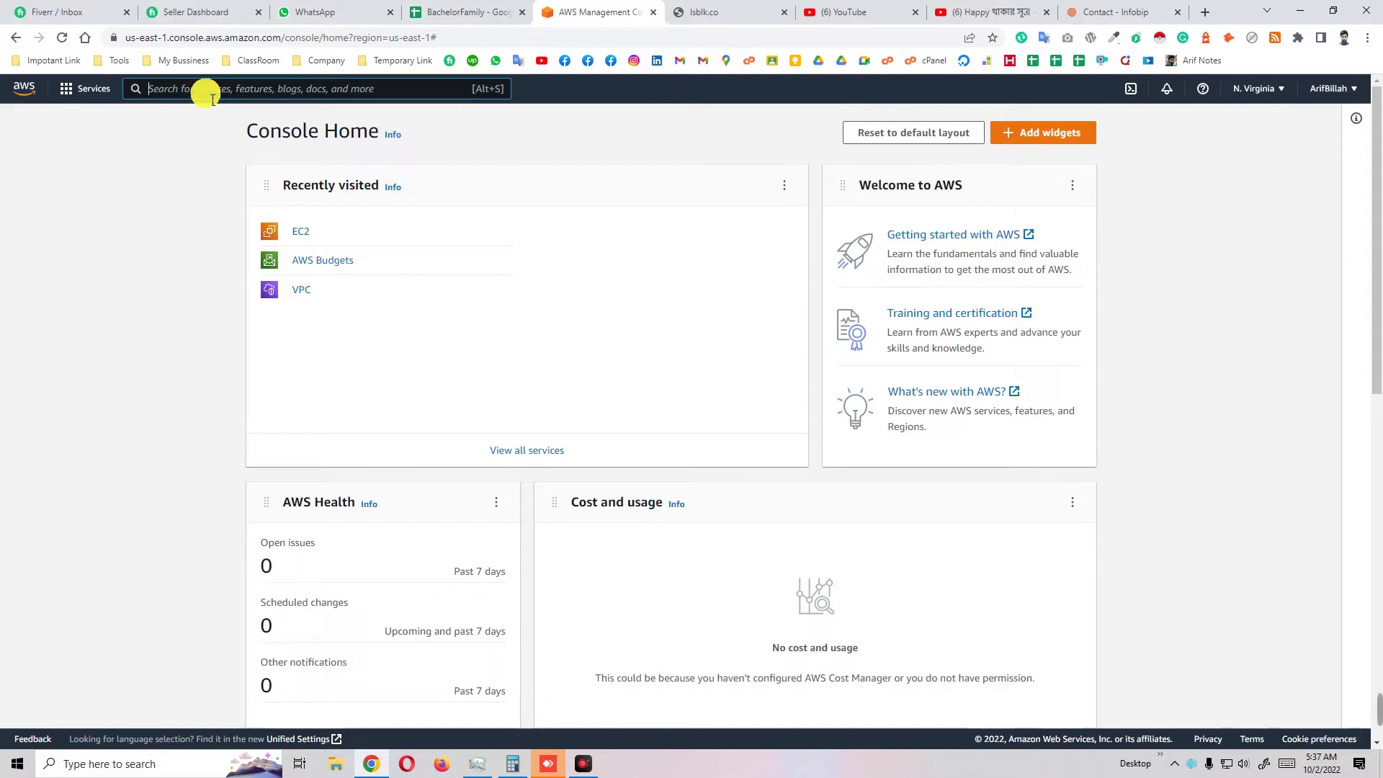
- Search the AWS services for ec2 and open the EC2 service
{"action": "type", "text": "f"}
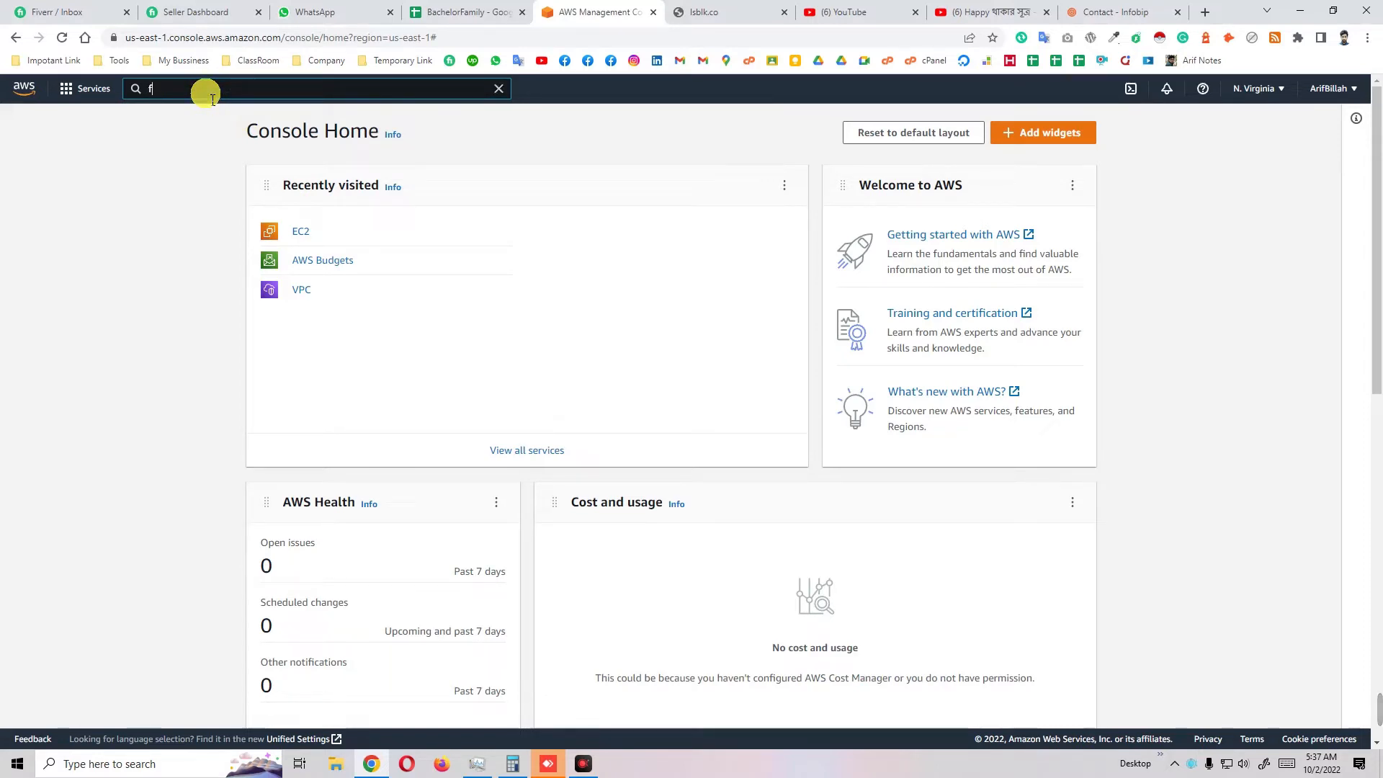
{"action": "key", "text": "BackSpace"}
{"action": "type", "text": "ec"}
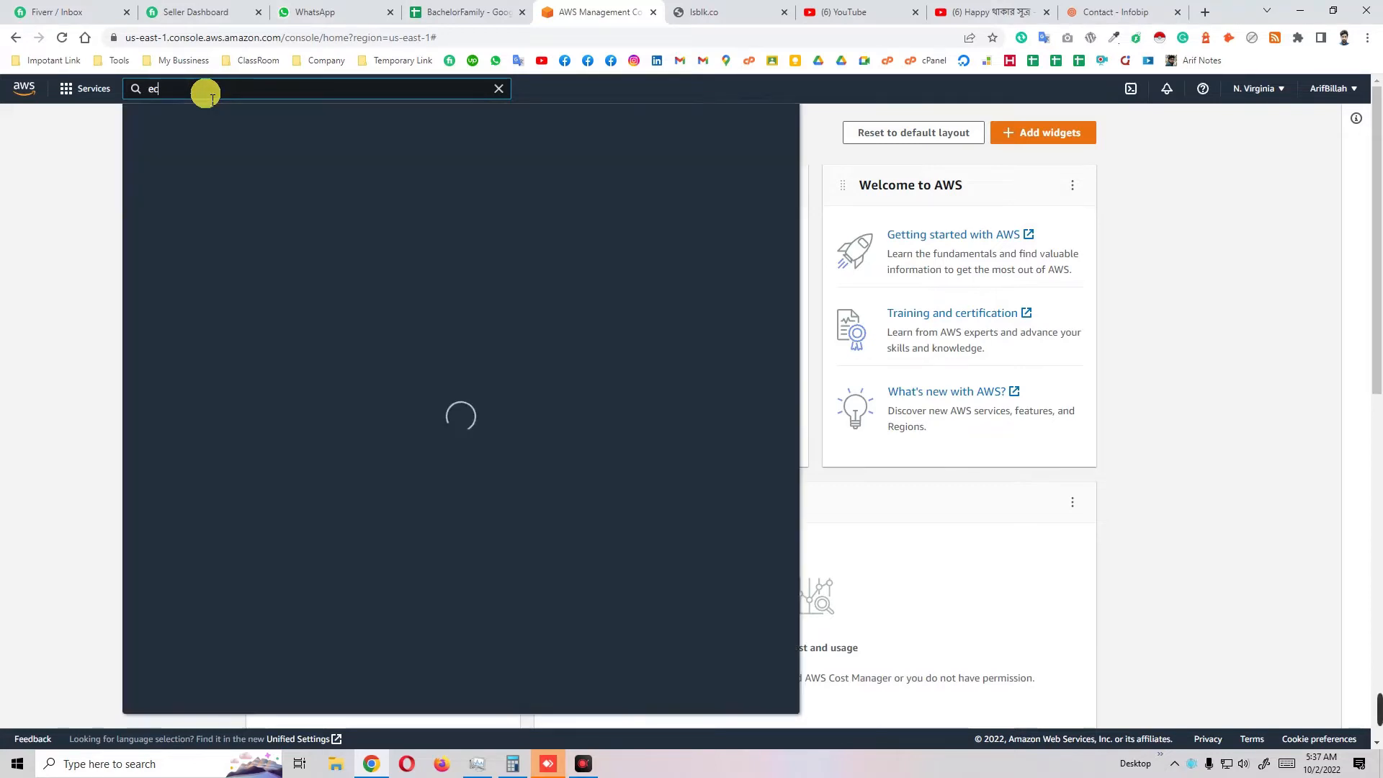
{"action": "type", "text": "2"}
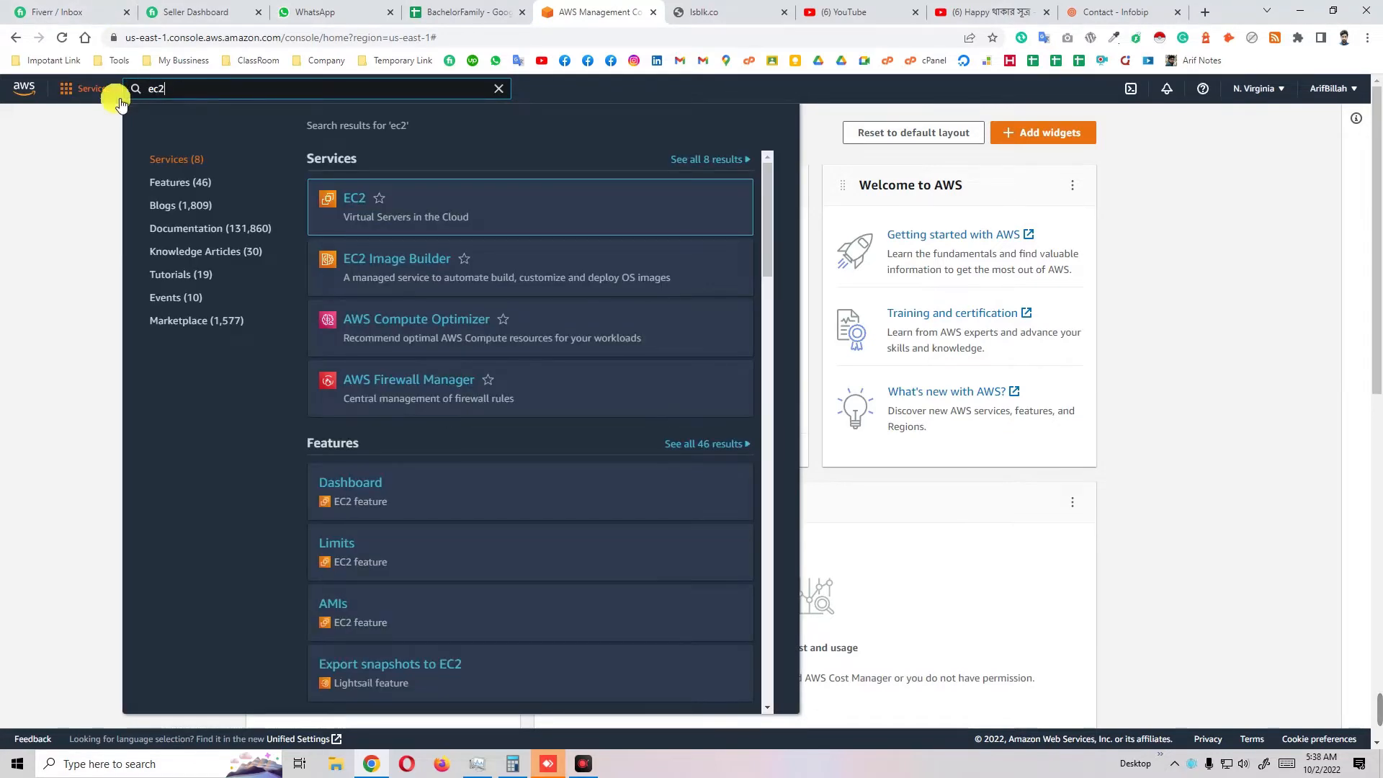
{"action": "mouse_move", "coordinate": [358, 202]}
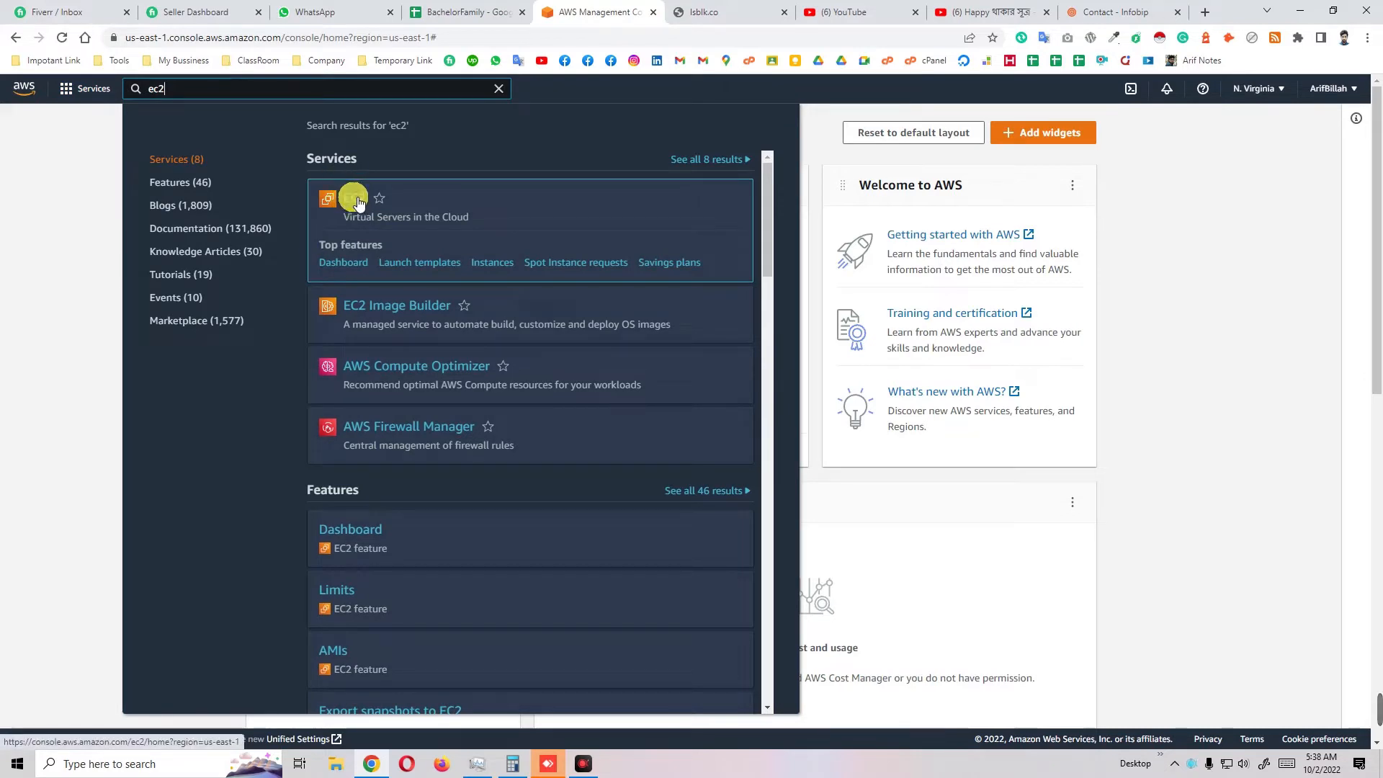
{"action": "left_click", "coordinate": [358, 203]}
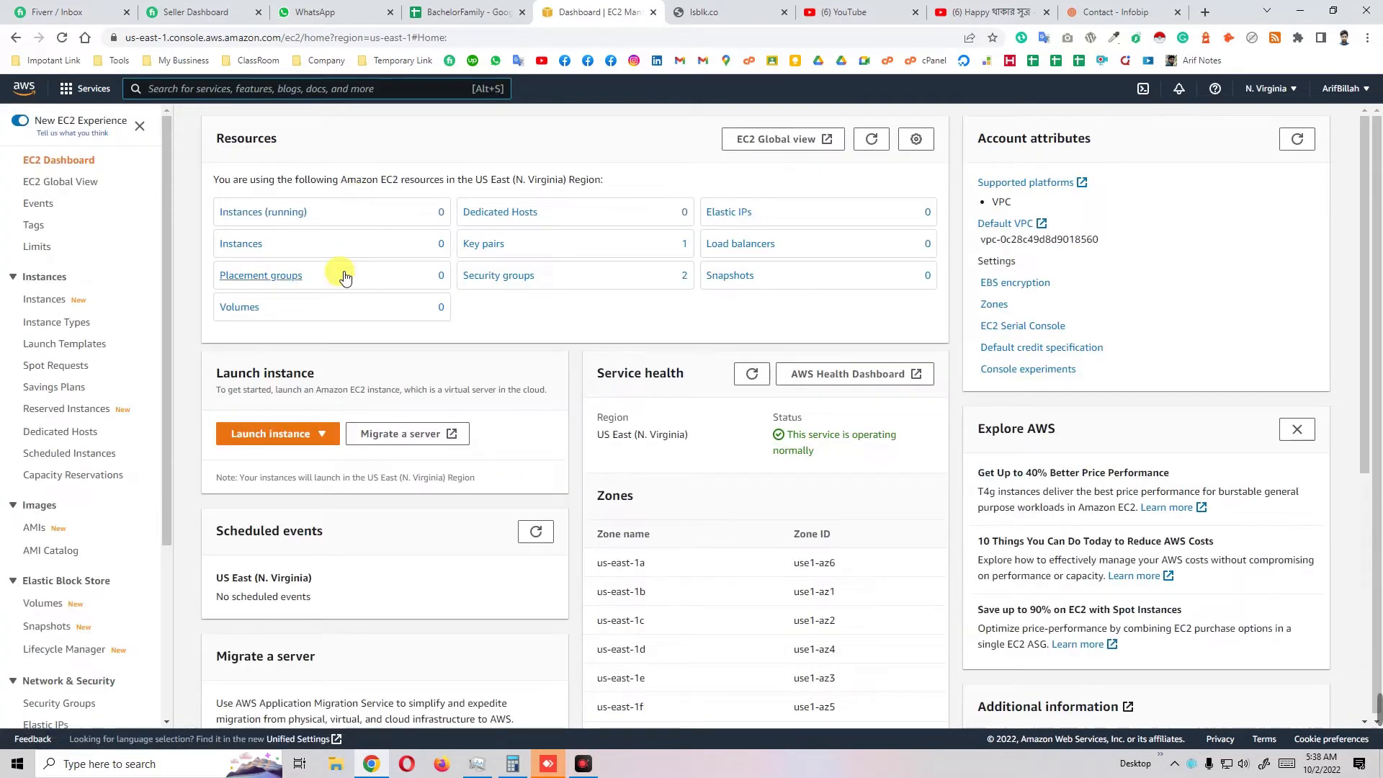
- Open the list of running instances and start launching a new instance from there
{"action": "left_click", "coordinate": [262, 439]}
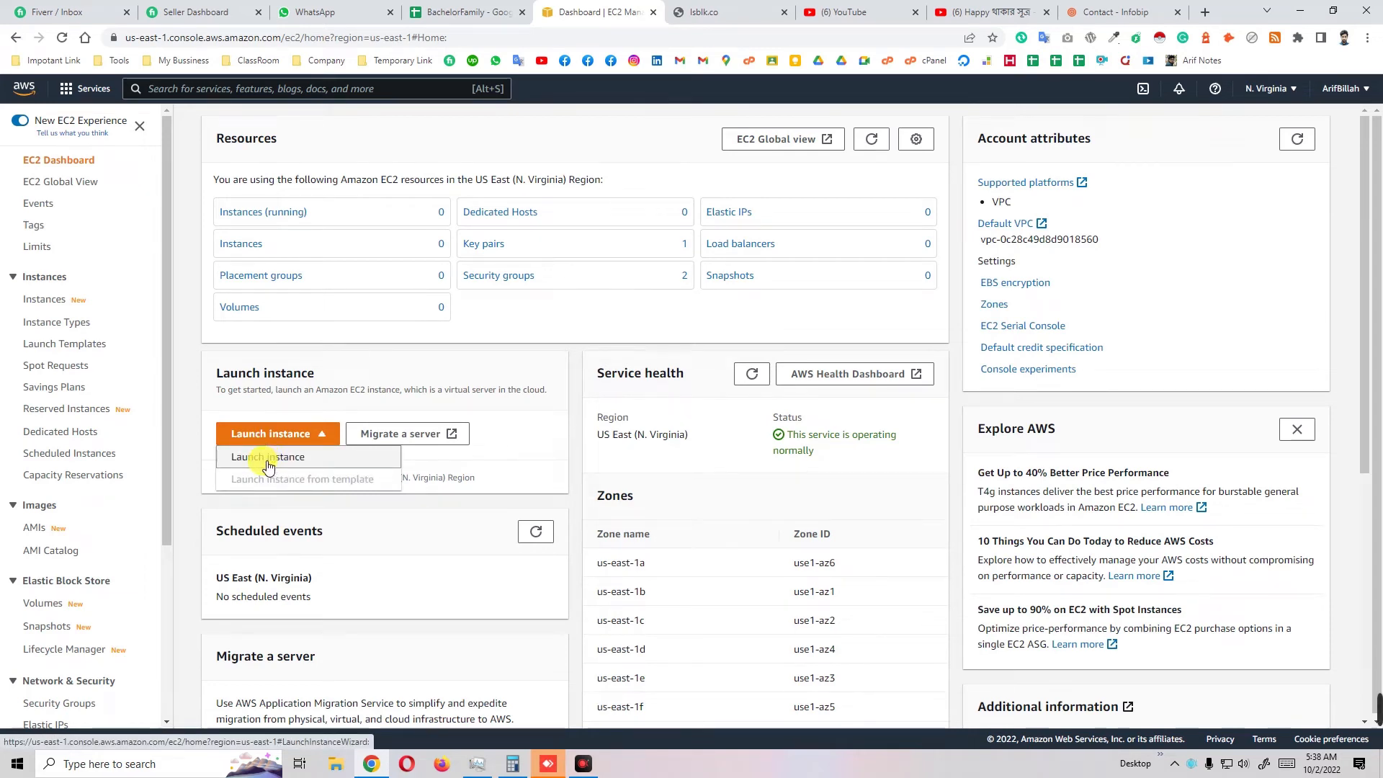
{"action": "left_click", "coordinate": [488, 369]}
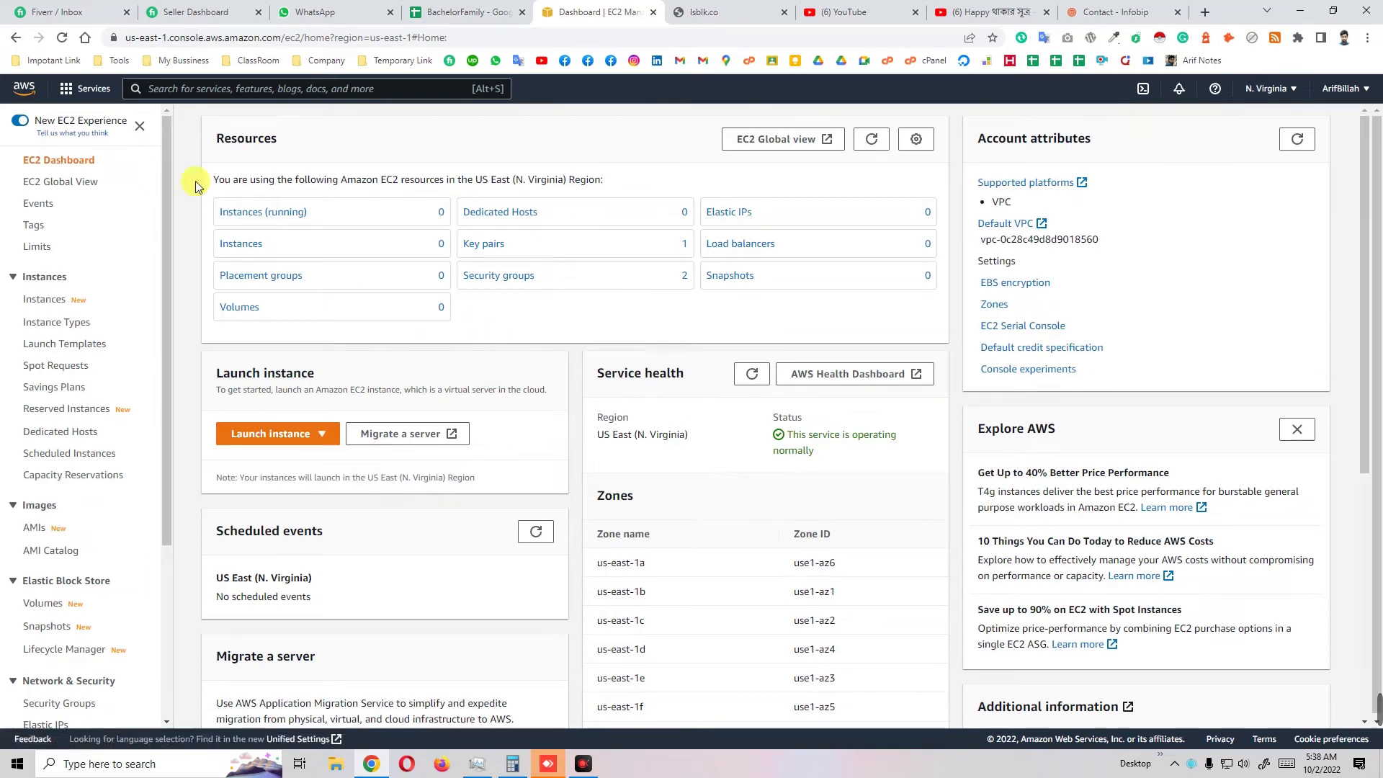
{"action": "left_click", "coordinate": [263, 214]}
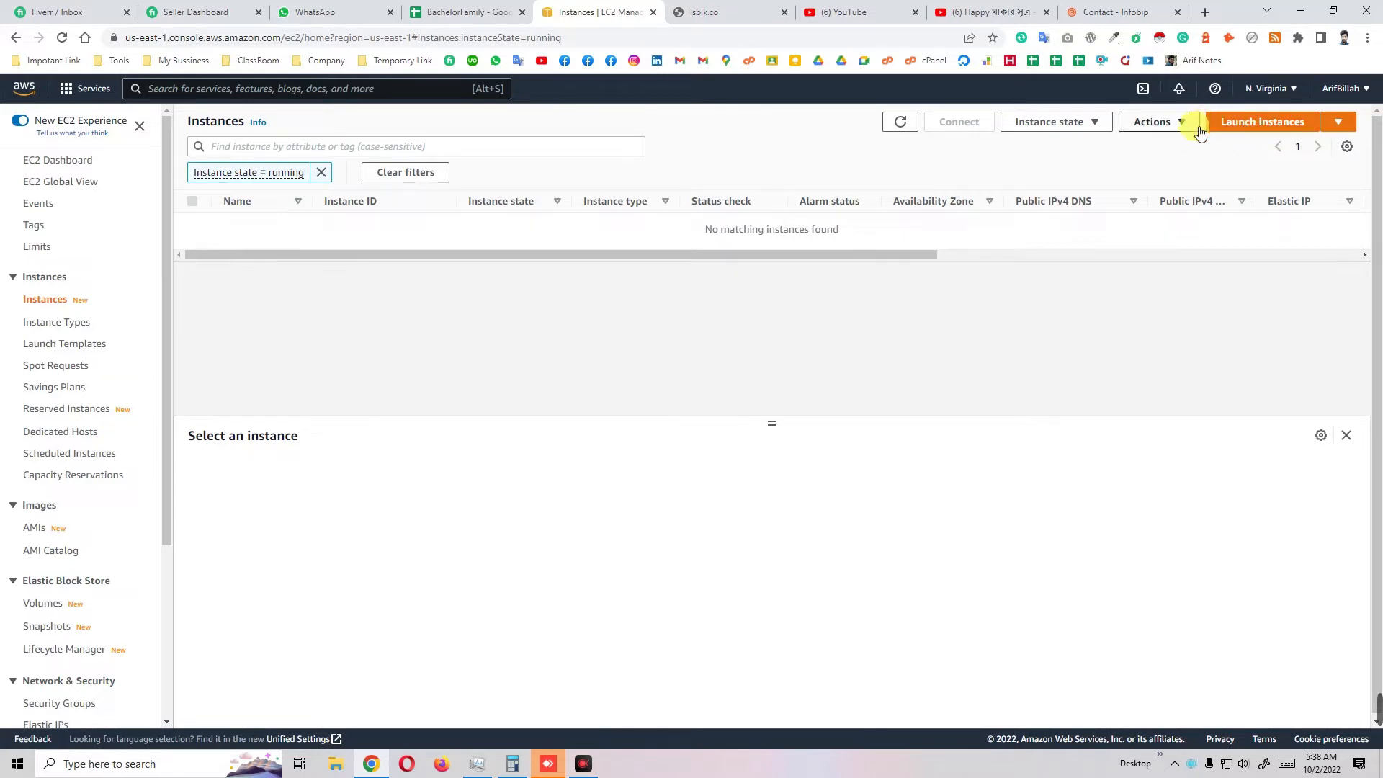
{"action": "left_click", "coordinate": [1244, 119]}
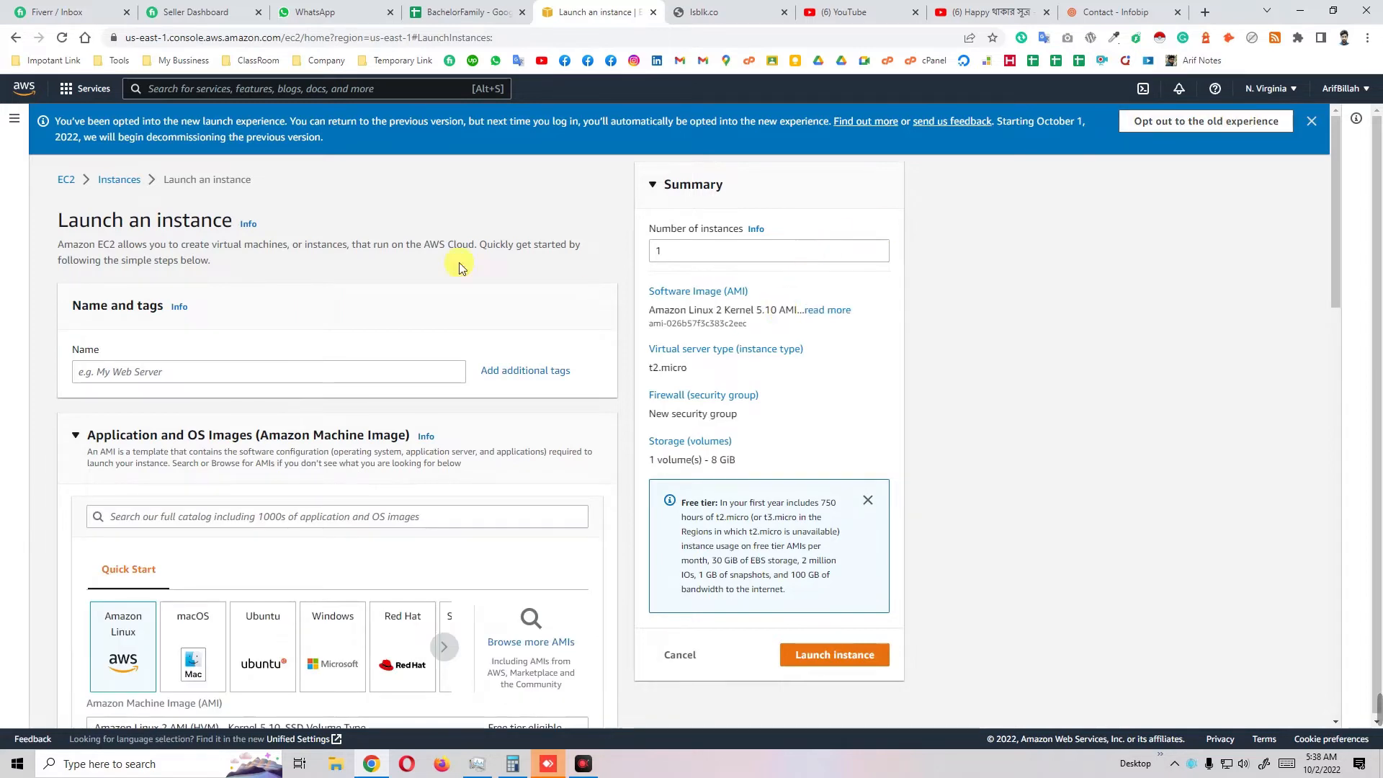
- Name the instance Windows and choose the Windows quick-start image, Microsoft Windows Server 2022 Base
{"action": "left_click", "coordinate": [309, 372]}
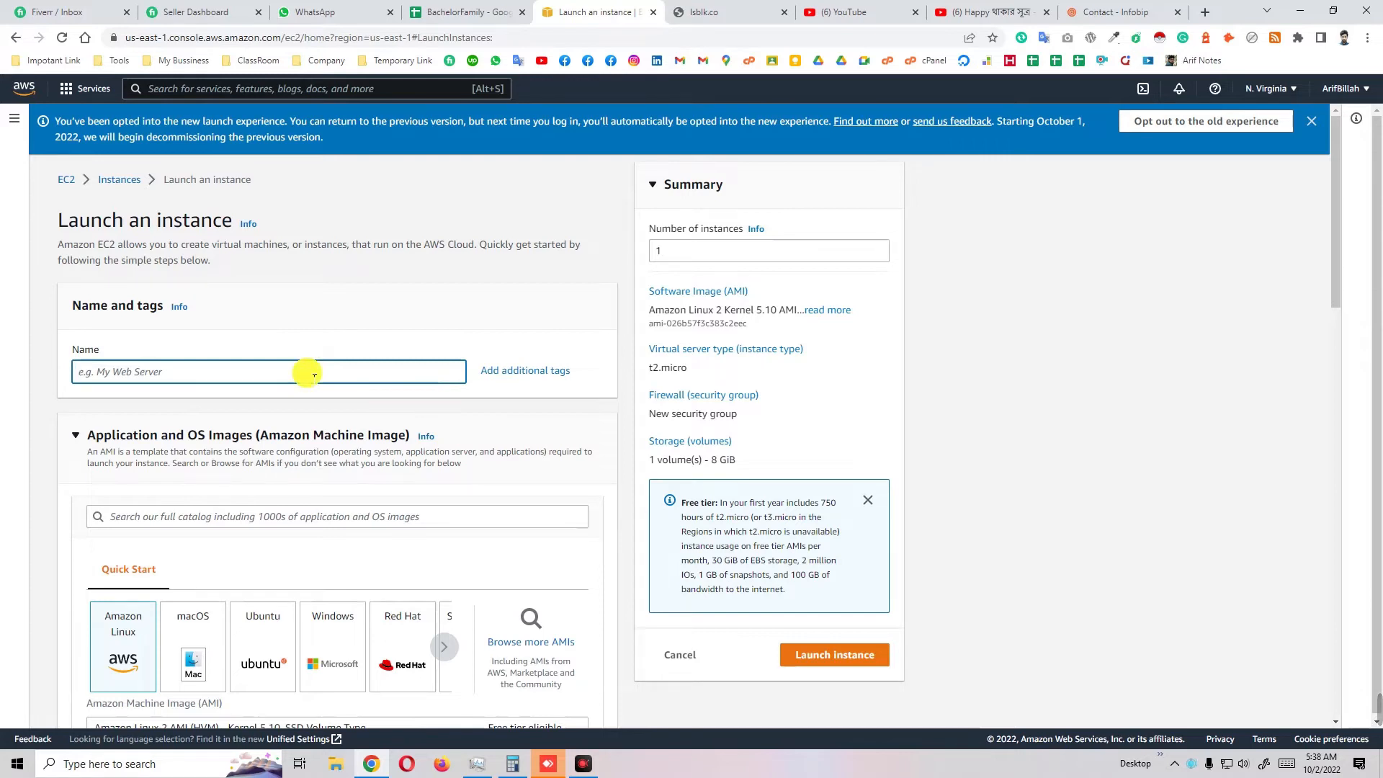
{"action": "type", "text": "Windows"}
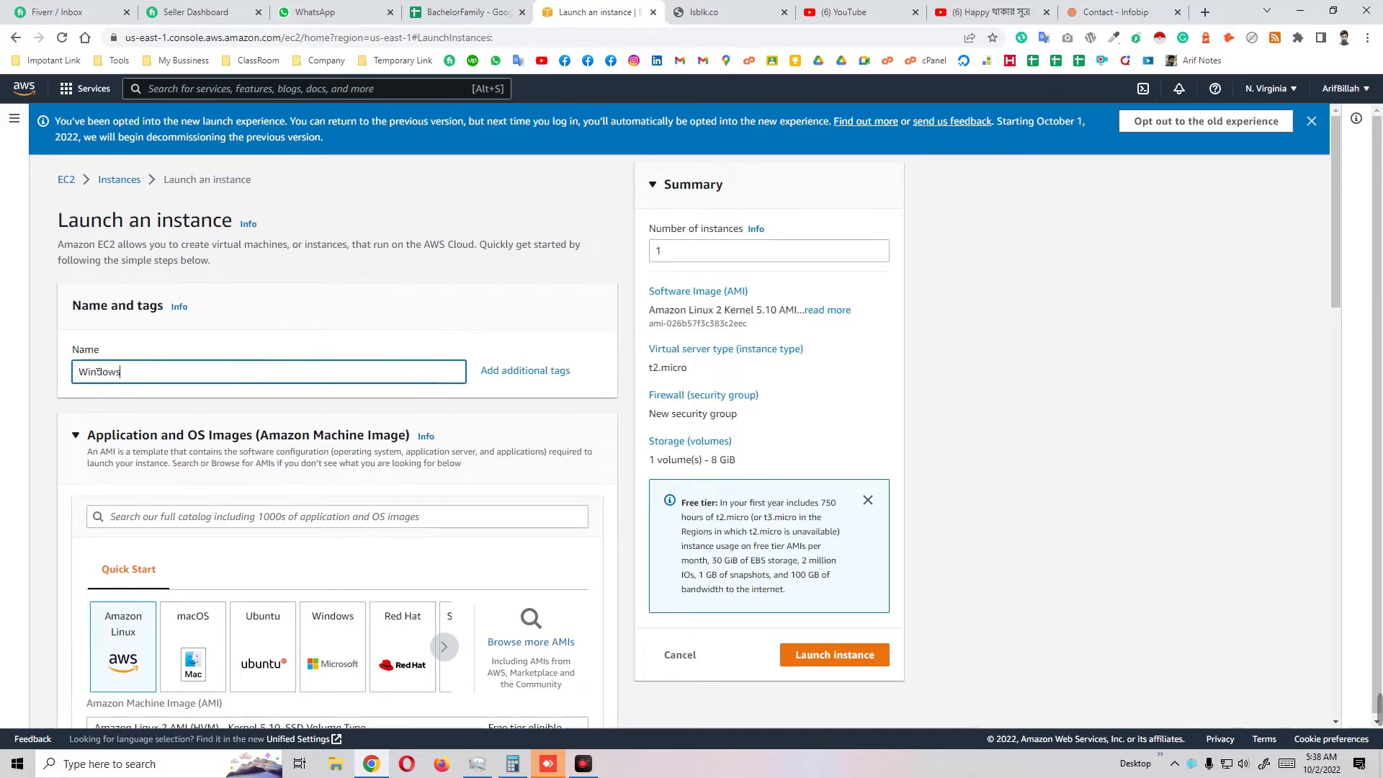
{"action": "left_click_drag", "start_coordinate": [237, 372], "coordinate": [58, 382]}
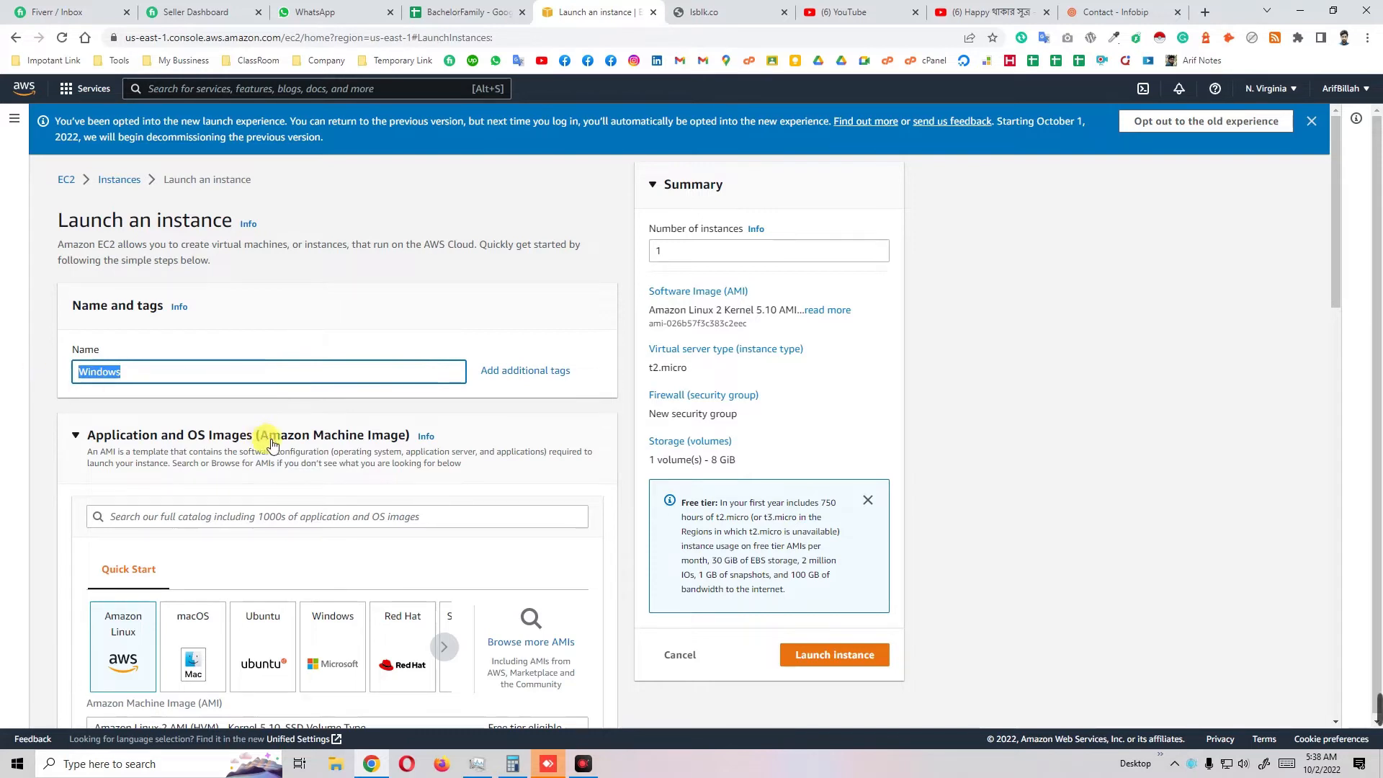
{"action": "scroll", "coordinate": [281, 446], "scroll_direction": "down", "scroll_amount": 2}
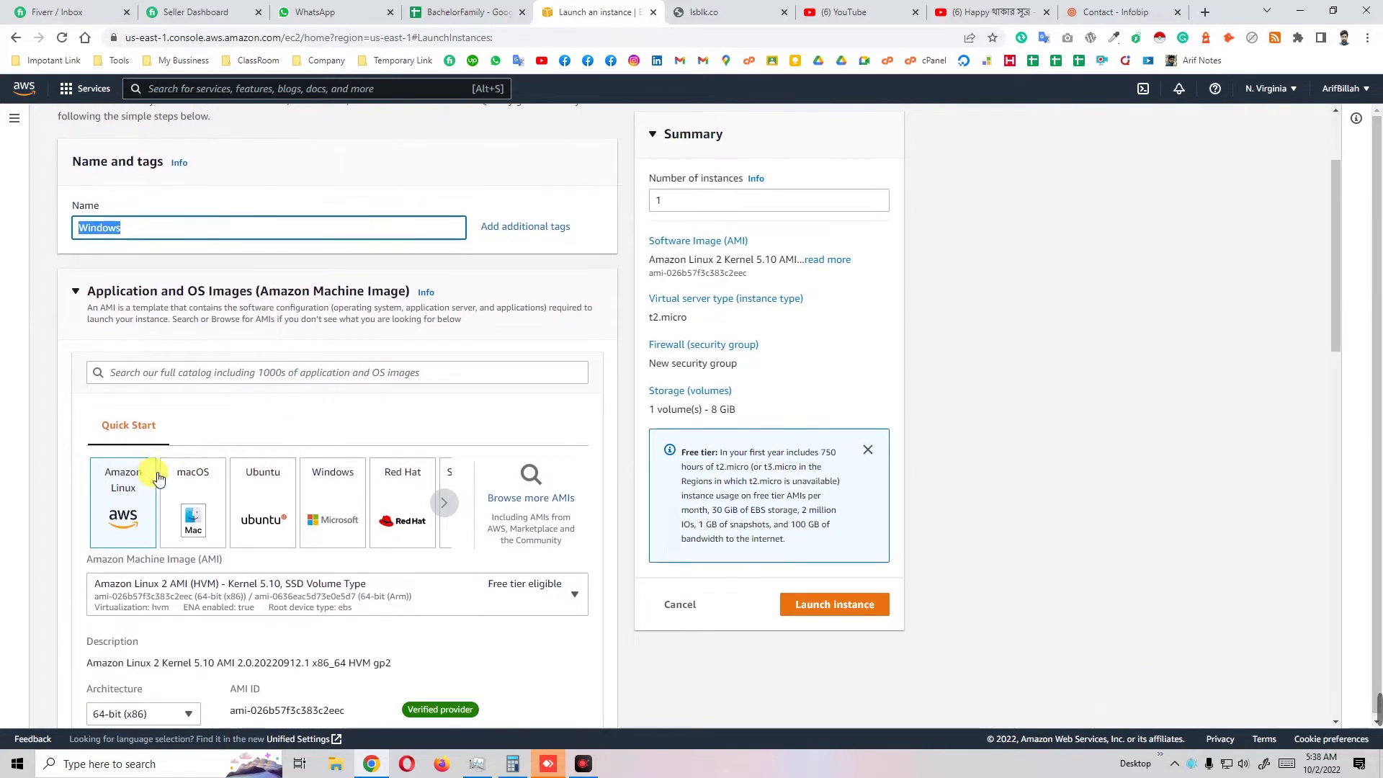
{"action": "scroll", "coordinate": [274, 455], "scroll_direction": "down", "scroll_amount": 1}
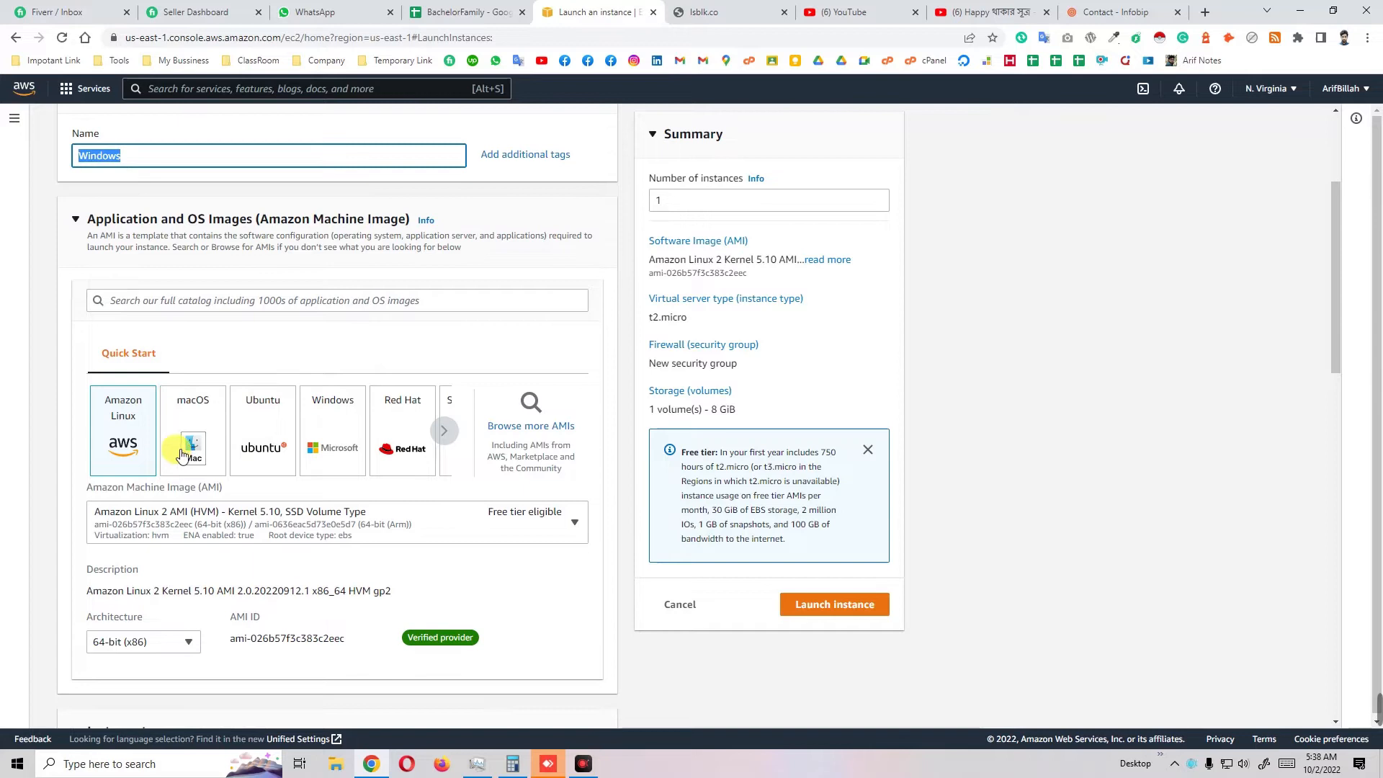
{"action": "left_click", "coordinate": [332, 418]}
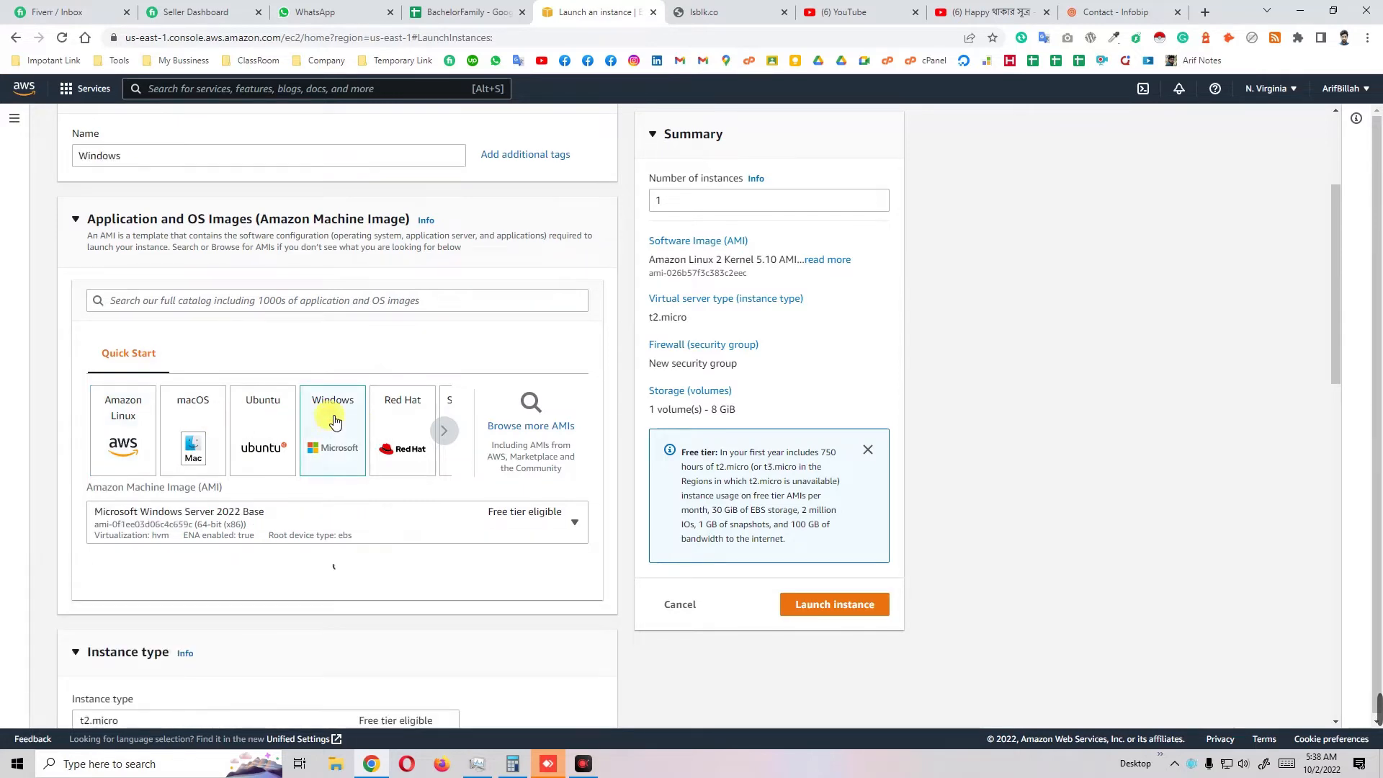
- Assign the existing MyServer key pair as the instance's login key pair
{"action": "scroll", "coordinate": [334, 432], "scroll_direction": "down", "scroll_amount": 5}
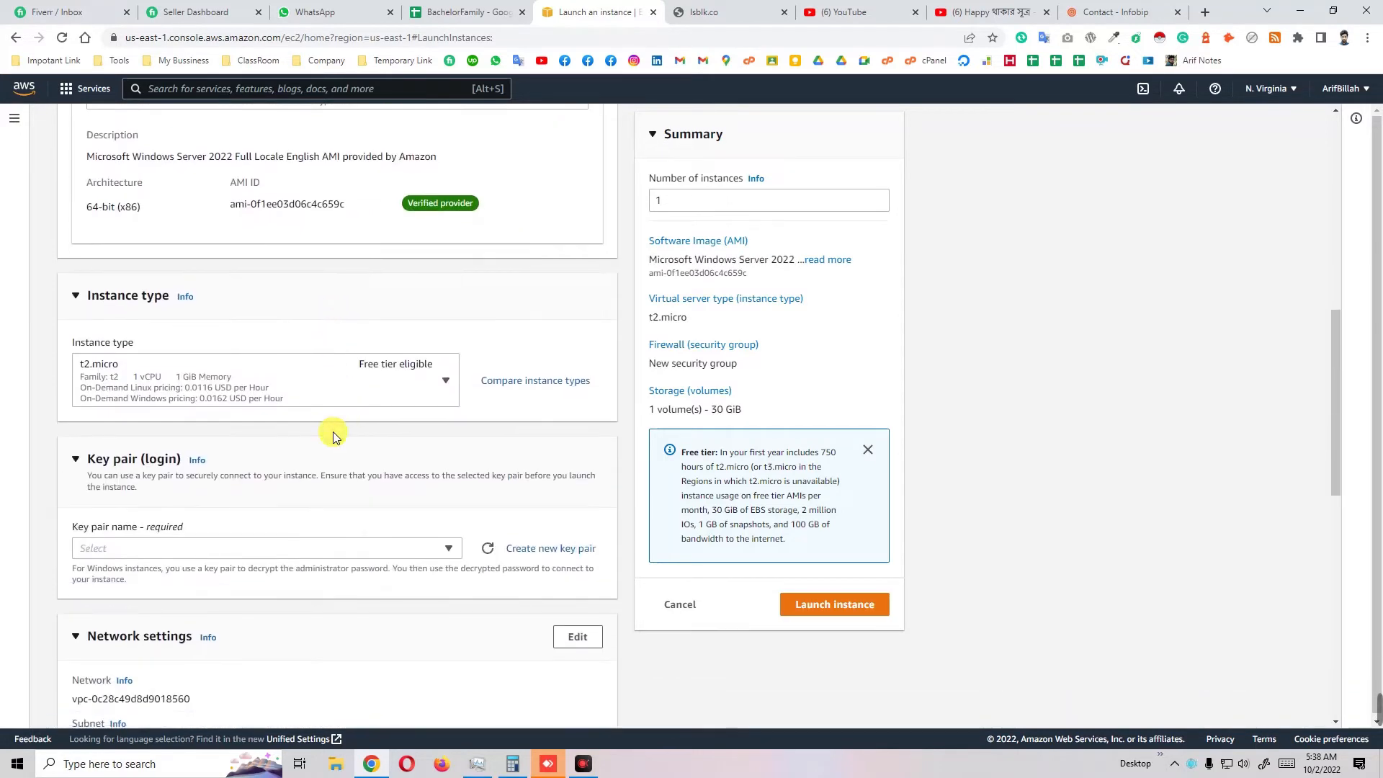
{"action": "scroll", "coordinate": [332, 434], "scroll_direction": "down", "scroll_amount": 3}
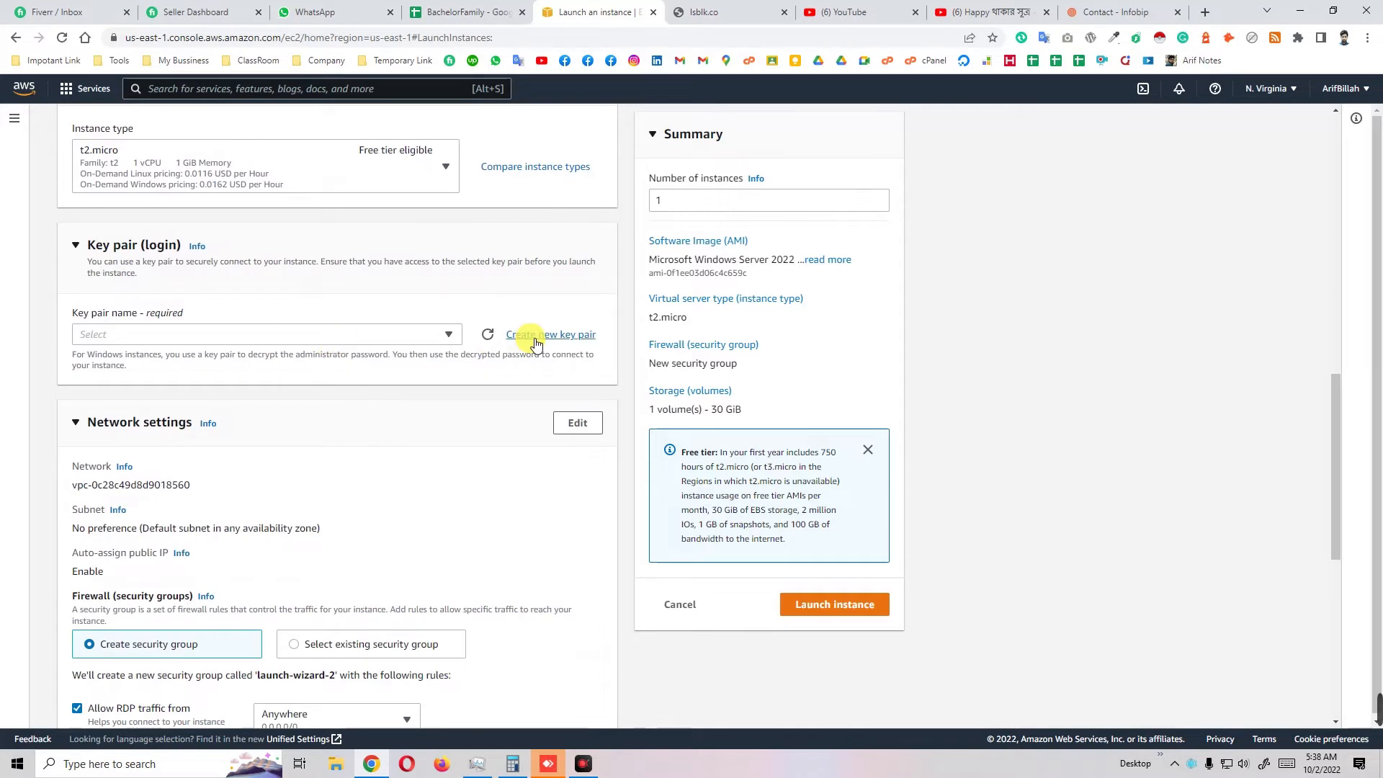
{"action": "left_click", "coordinate": [414, 334]}
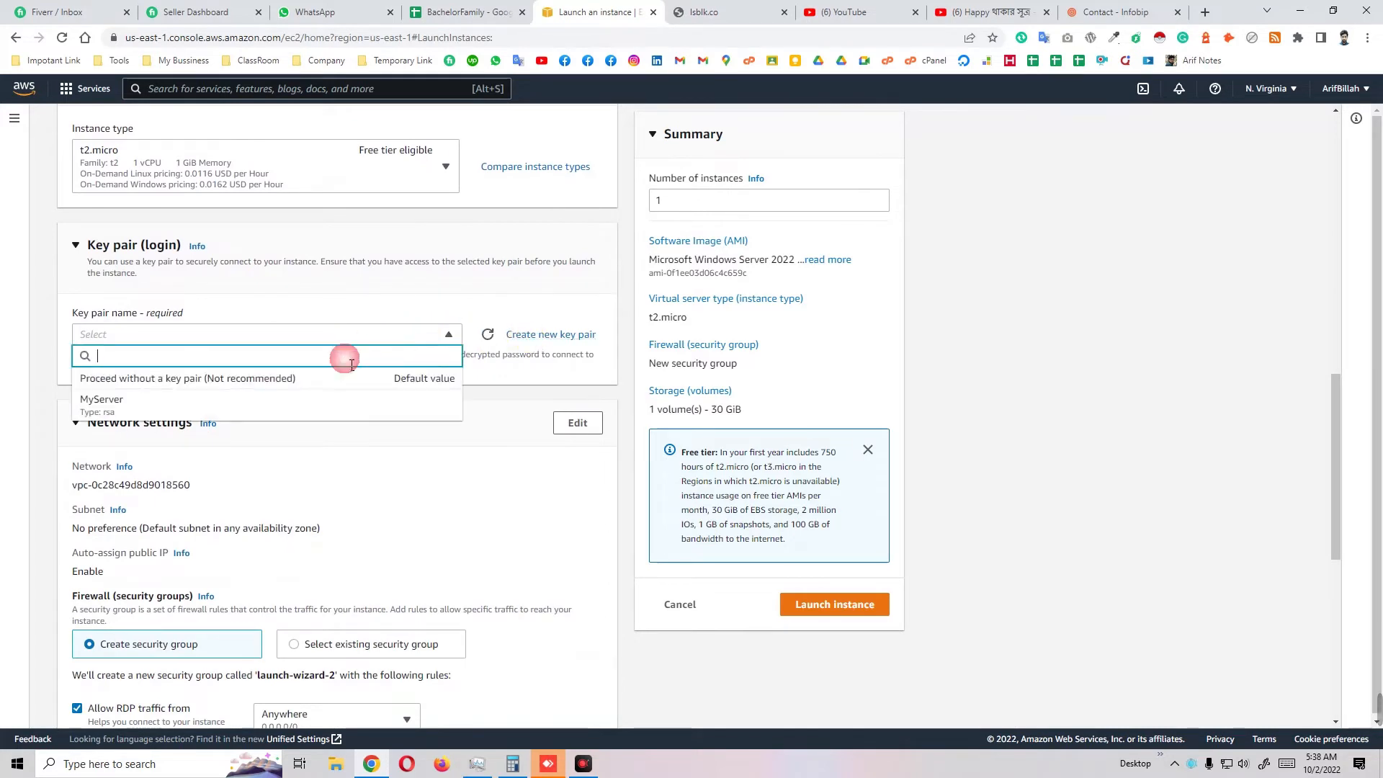
{"action": "left_click", "coordinate": [211, 415]}
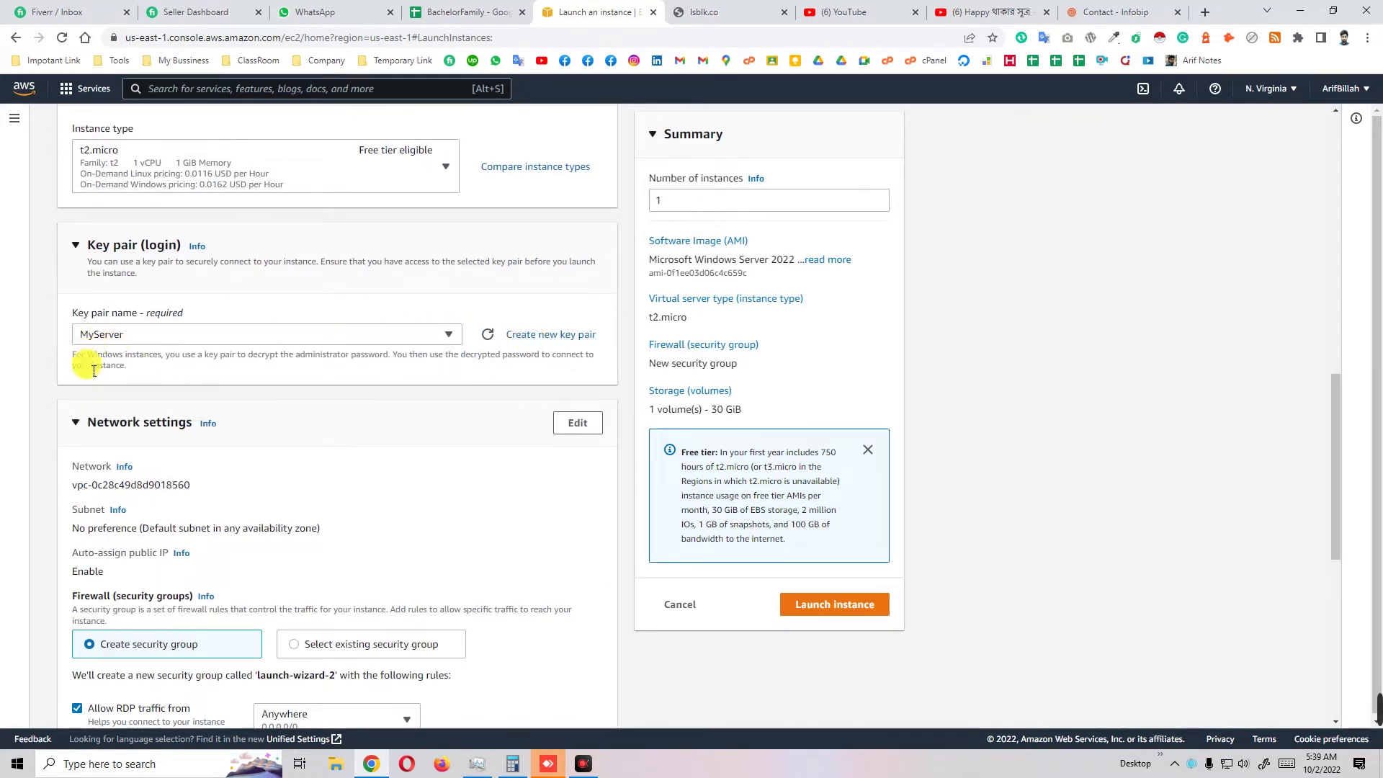
- Allow HTTPS and HTTP traffic from the internet in the new security group's firewall rules
{"action": "scroll", "coordinate": [219, 407], "scroll_direction": "down", "scroll_amount": 3}
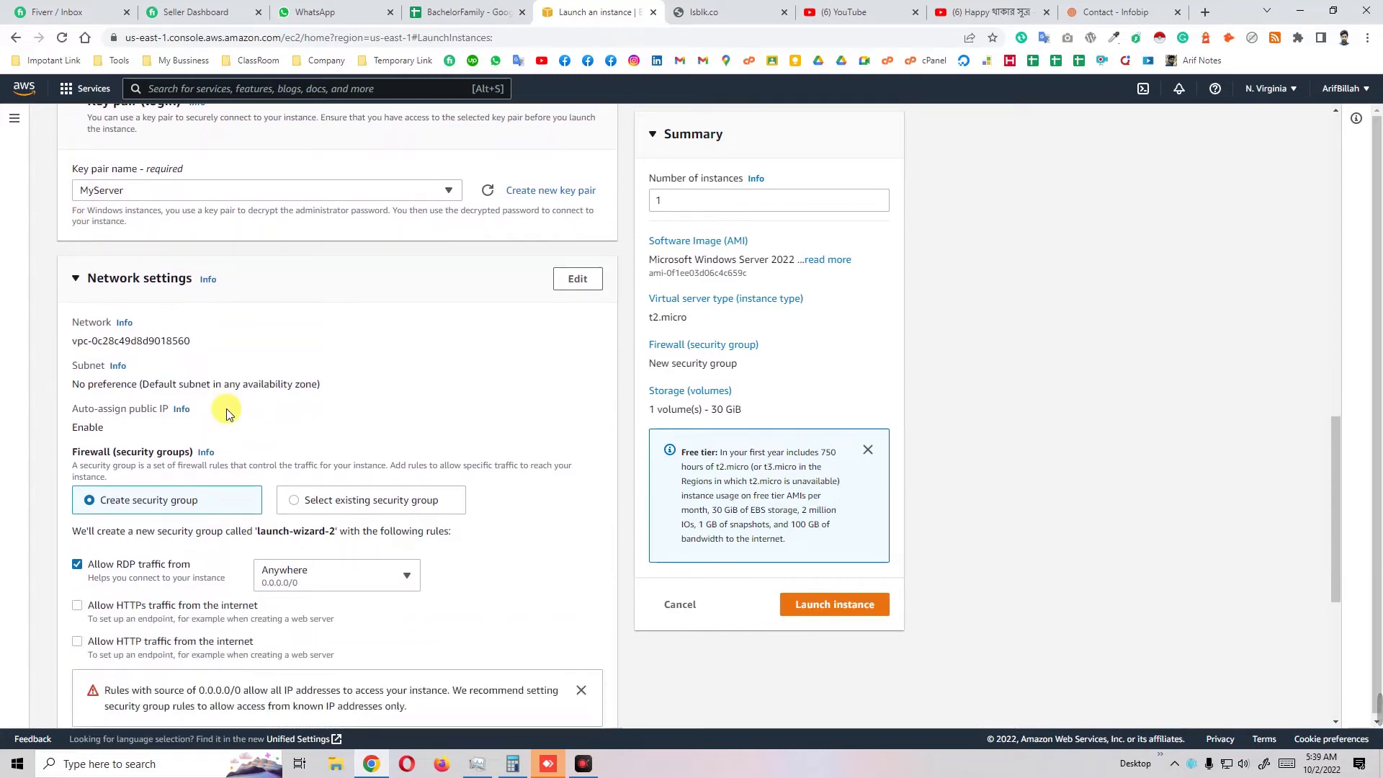
{"action": "scroll", "coordinate": [188, 407], "scroll_direction": "down", "scroll_amount": 1}
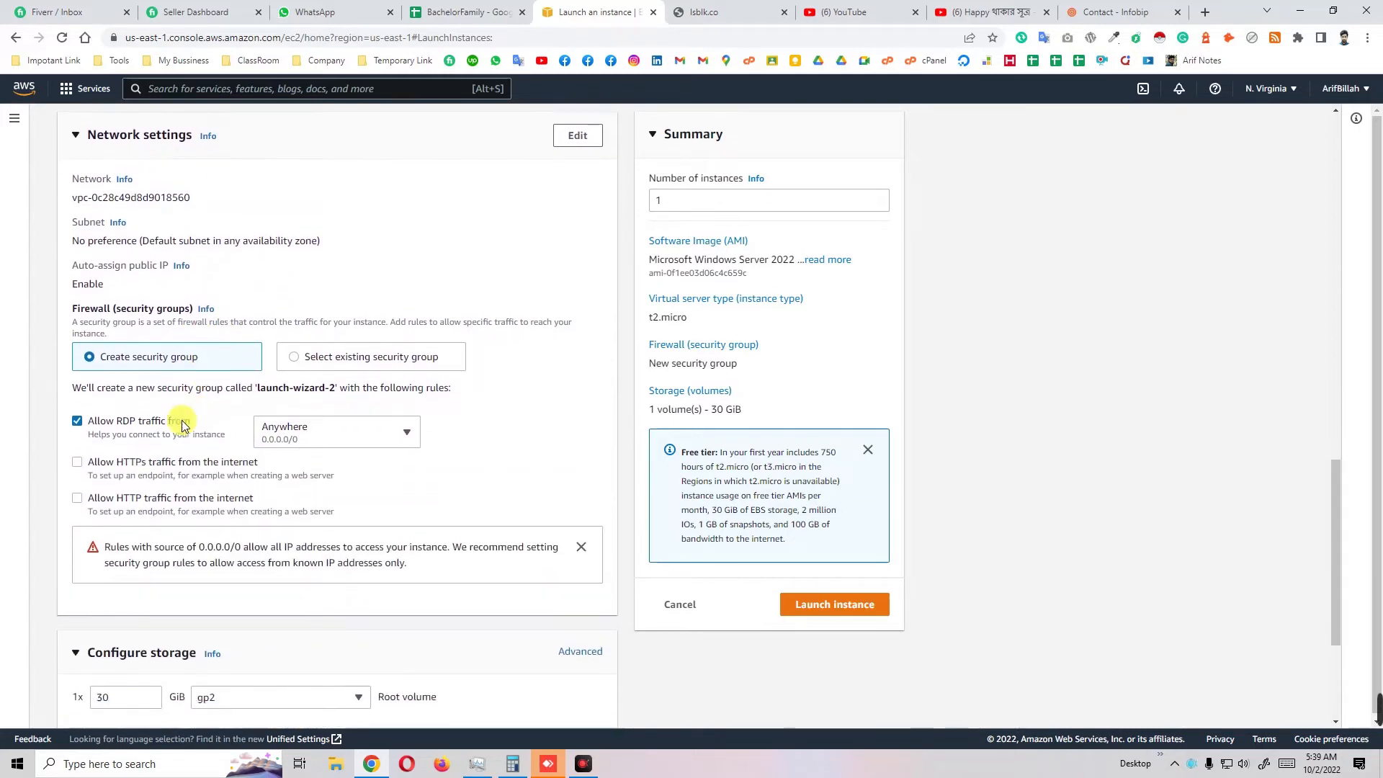
{"action": "left_click", "coordinate": [77, 461]}
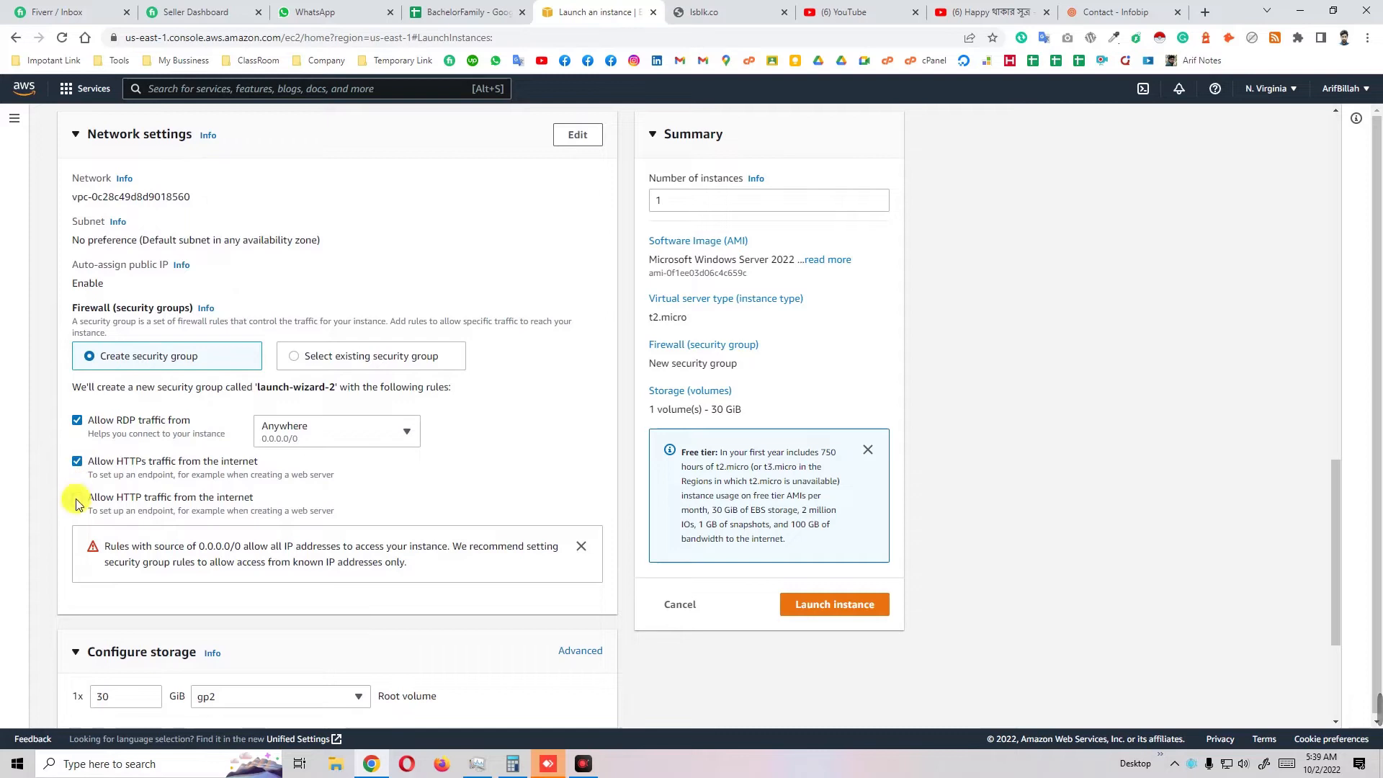
{"action": "left_click", "coordinate": [77, 497]}
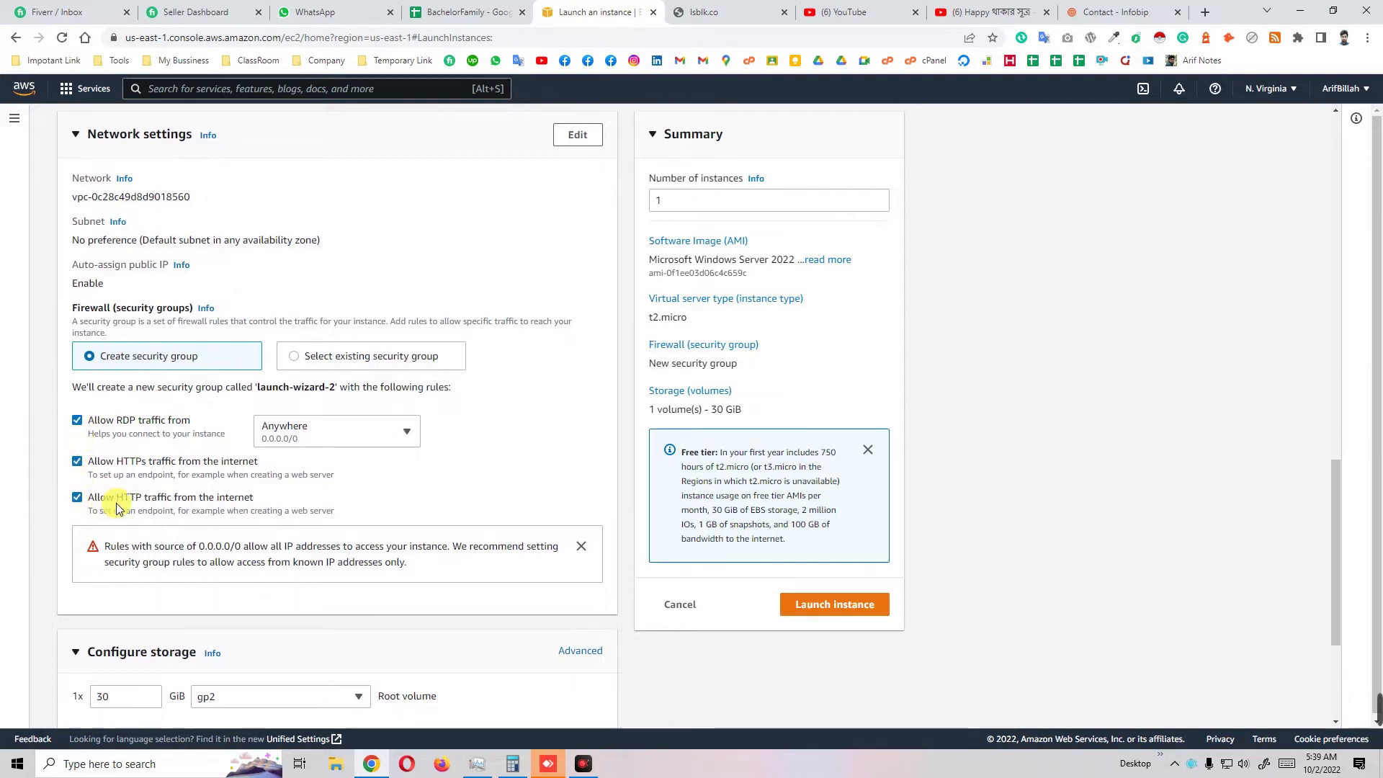
- Switch the firewall to an existing security group and select the default group
{"action": "scroll", "coordinate": [108, 483], "scroll_direction": "down", "scroll_amount": 1}
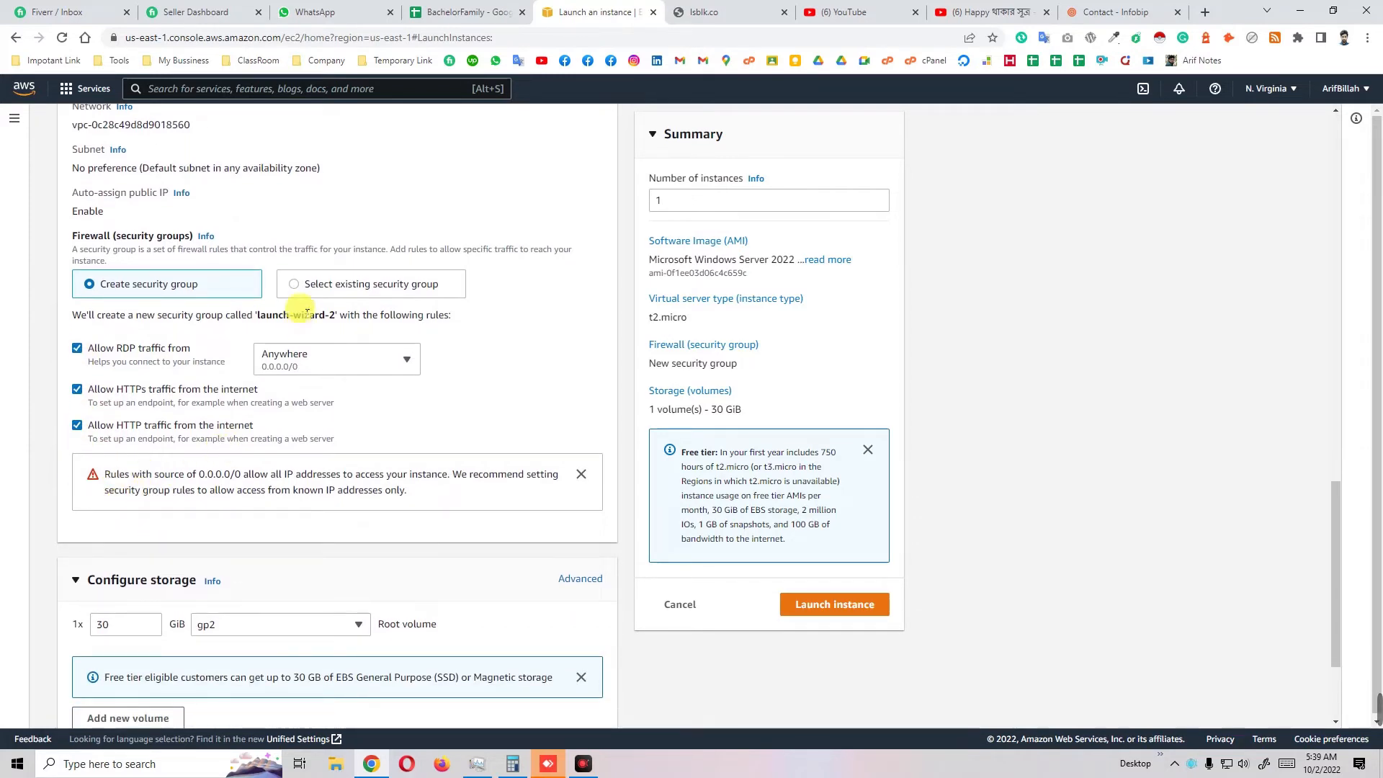
{"action": "left_click", "coordinate": [315, 284]}
{"action": "left_click", "coordinate": [271, 336]}
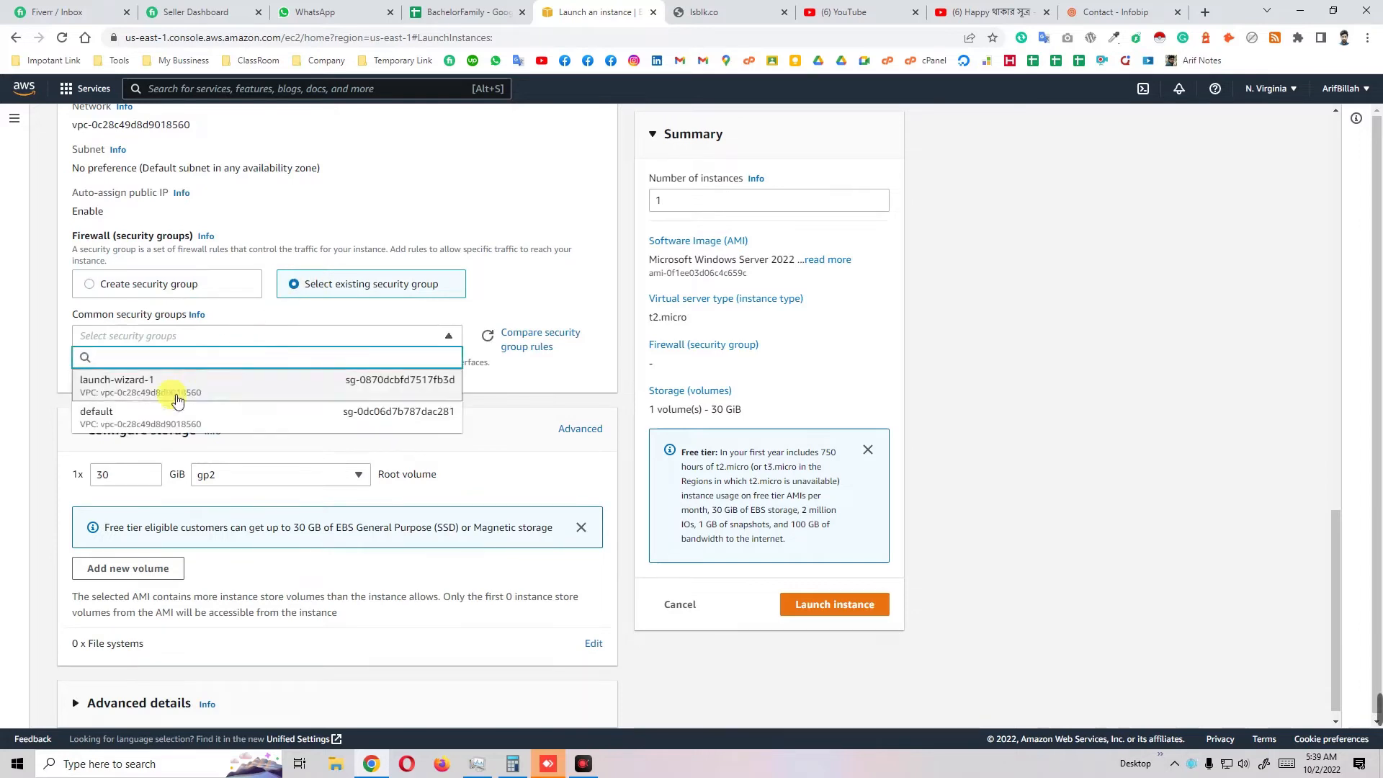
{"action": "left_click", "coordinate": [115, 416]}
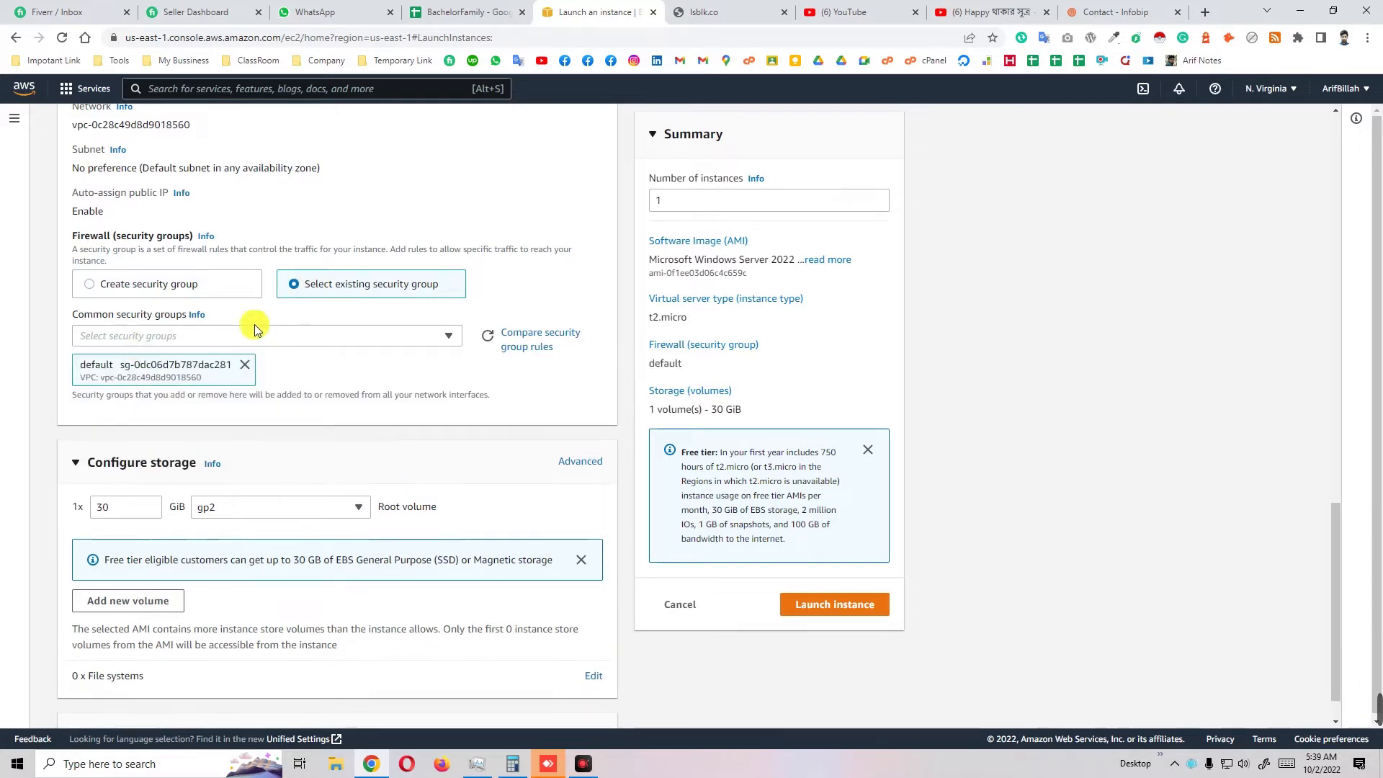
- Review the root volume size and the remaining launch settings, and launch the instance
{"action": "scroll", "coordinate": [162, 403], "scroll_direction": "down", "scroll_amount": 1}
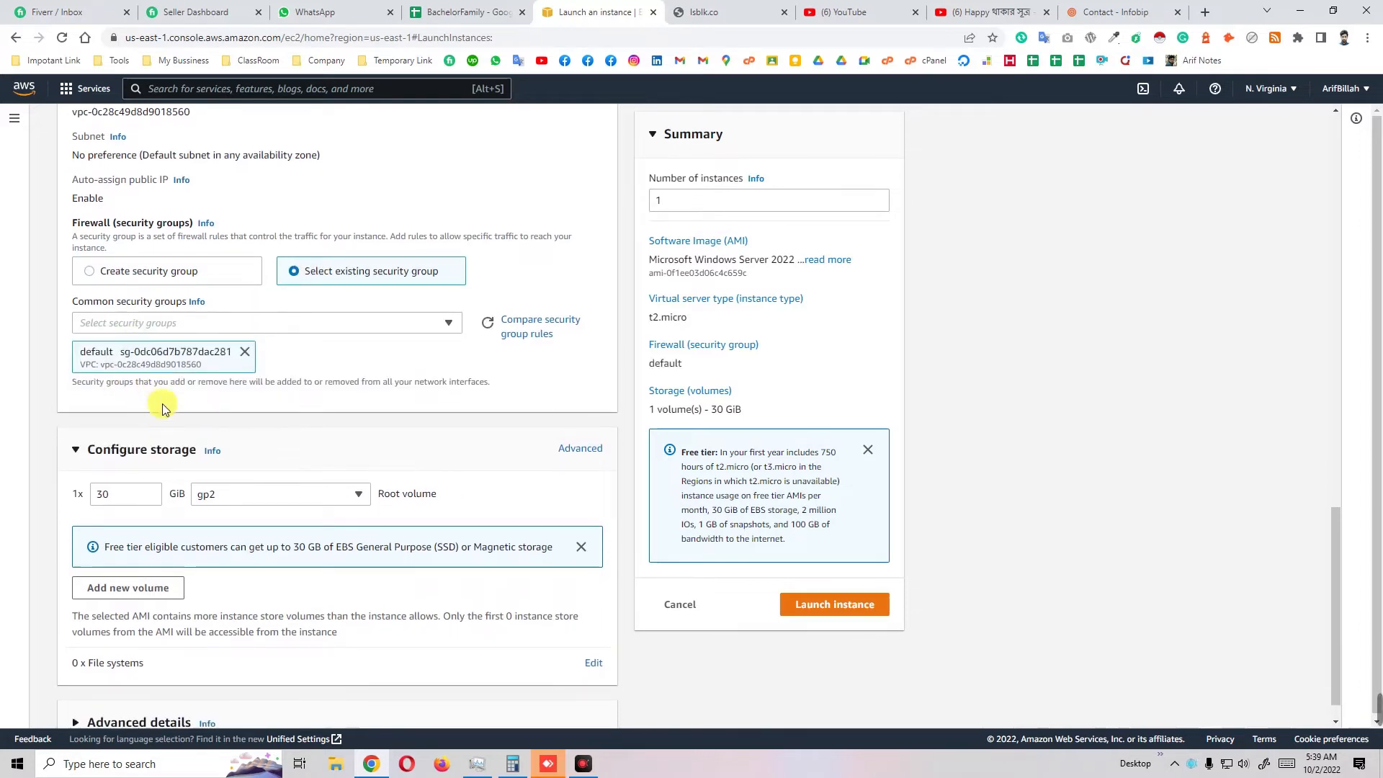
{"action": "left_click_drag", "start_coordinate": [134, 458], "coordinate": [49, 460]}
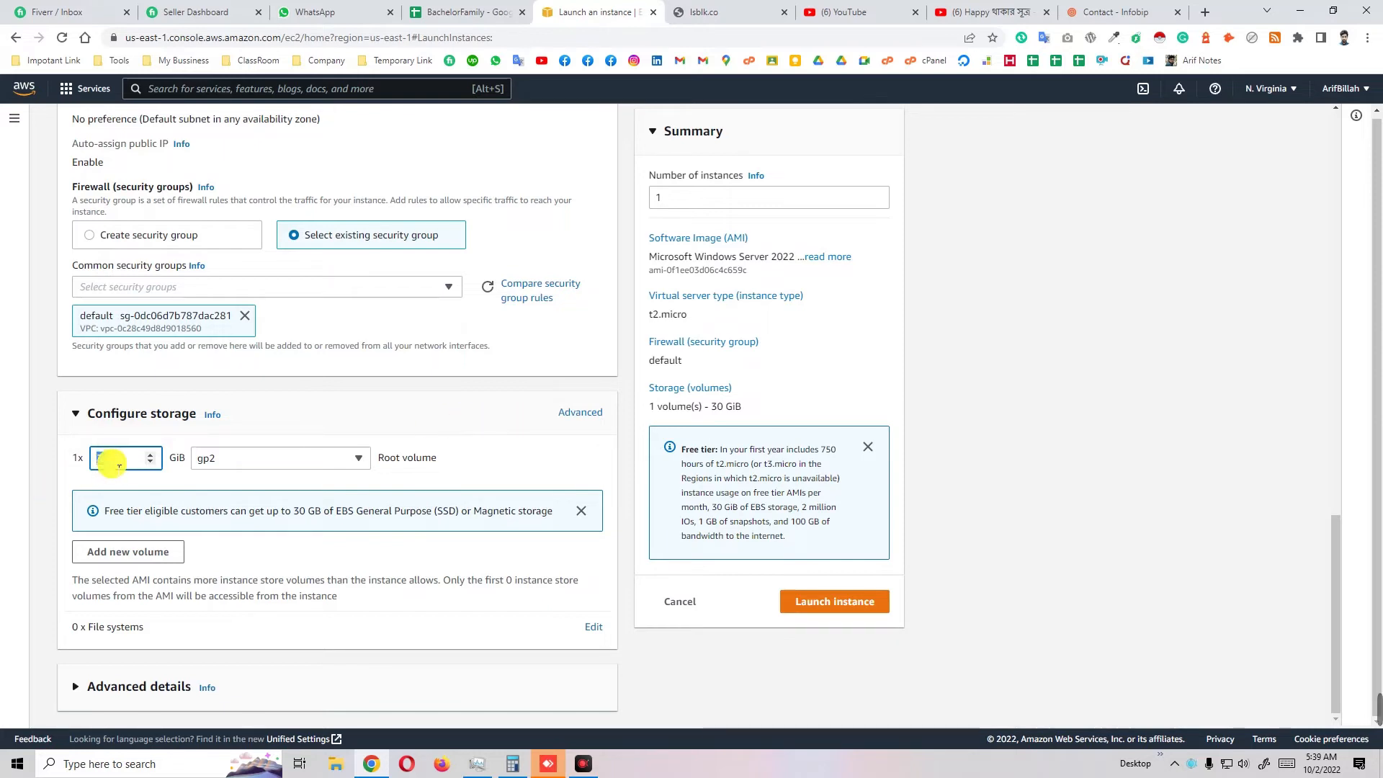
{"action": "scroll", "coordinate": [382, 475], "scroll_direction": "up", "scroll_amount": 6}
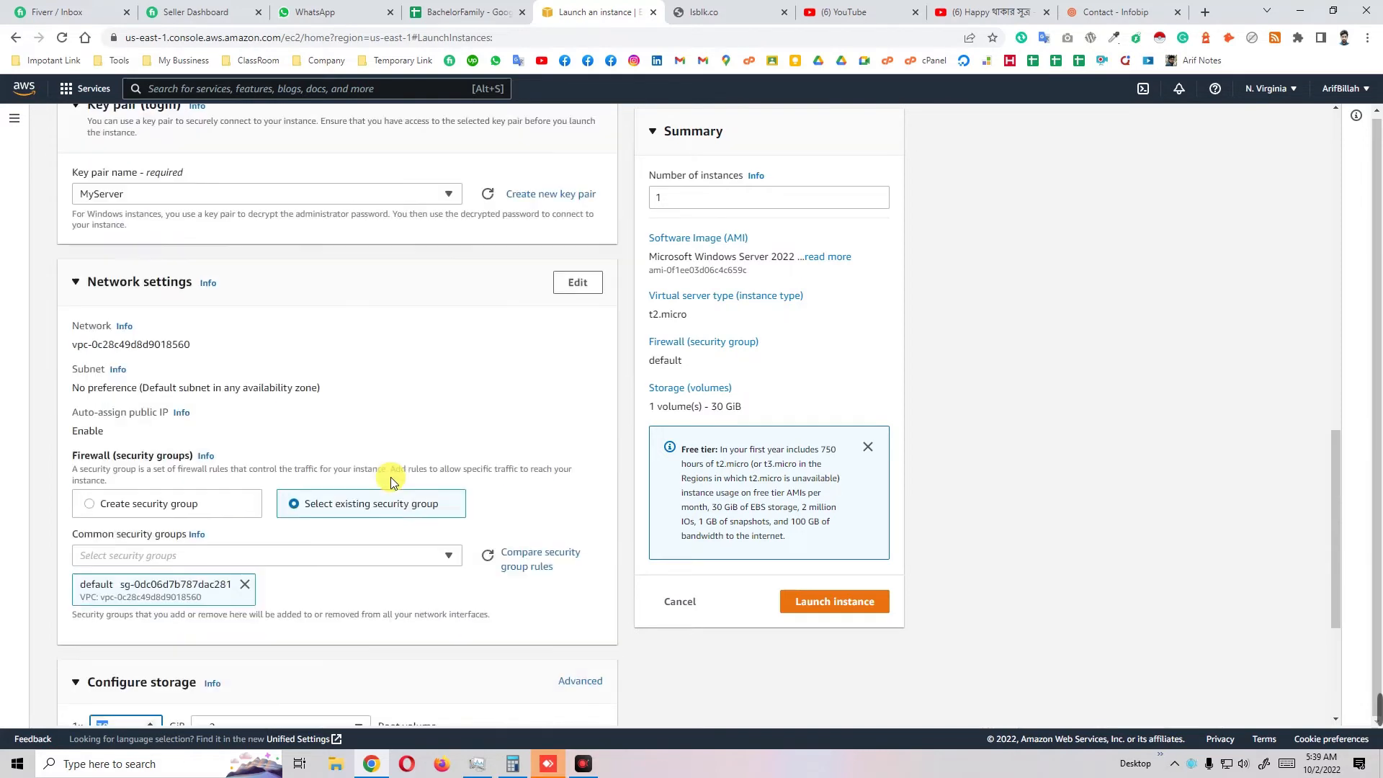
{"action": "scroll", "coordinate": [386, 477], "scroll_direction": "up", "scroll_amount": 8}
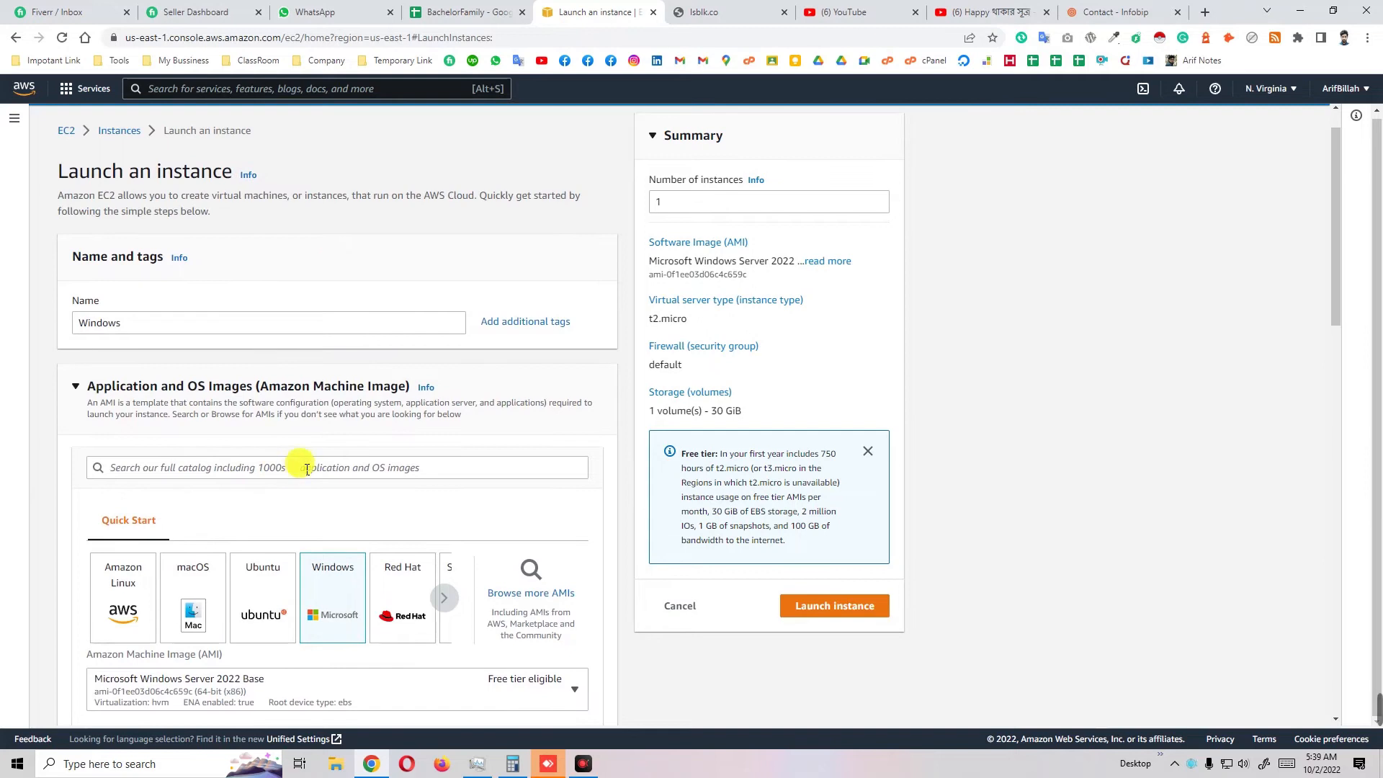
{"action": "left_click", "coordinate": [814, 610]}
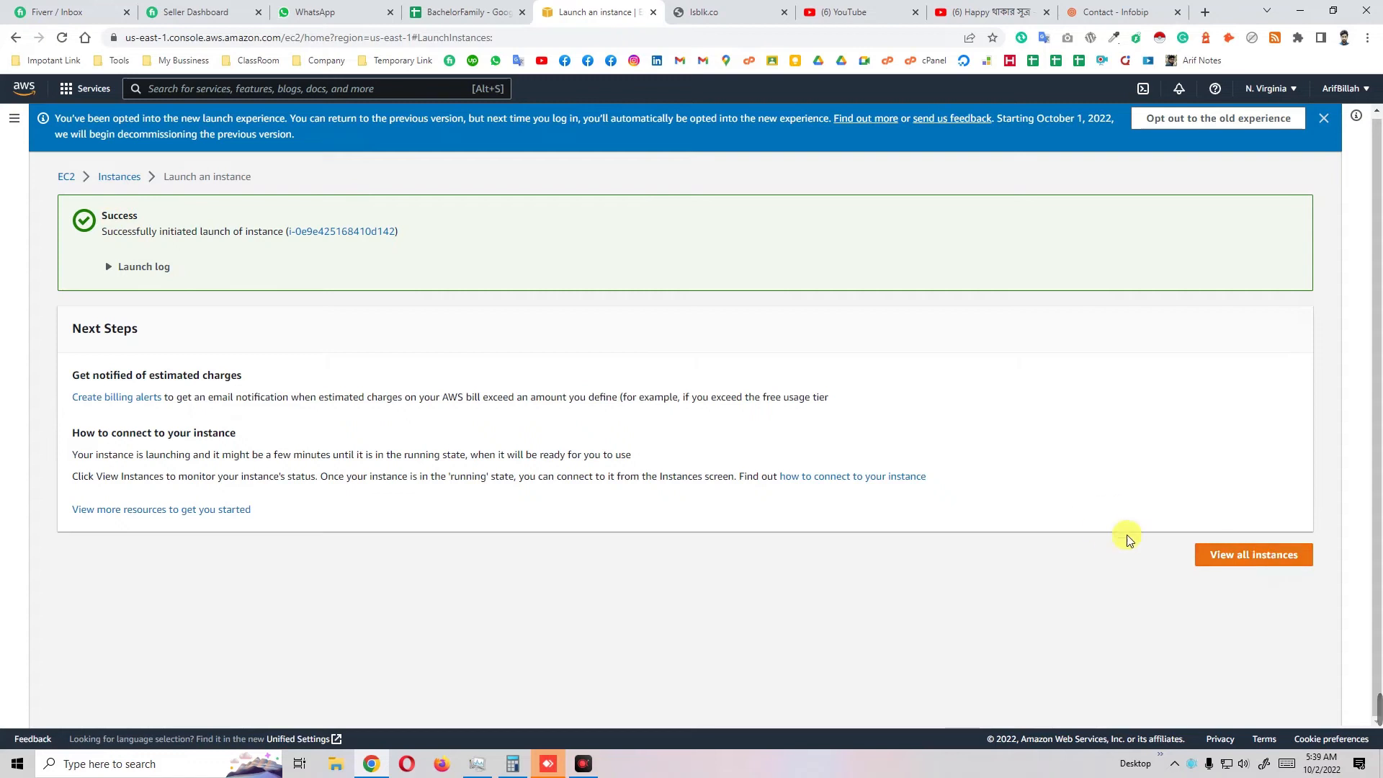
- View all instances and check the Windows instance's state, refreshing the list
{"action": "left_click", "coordinate": [1234, 566]}
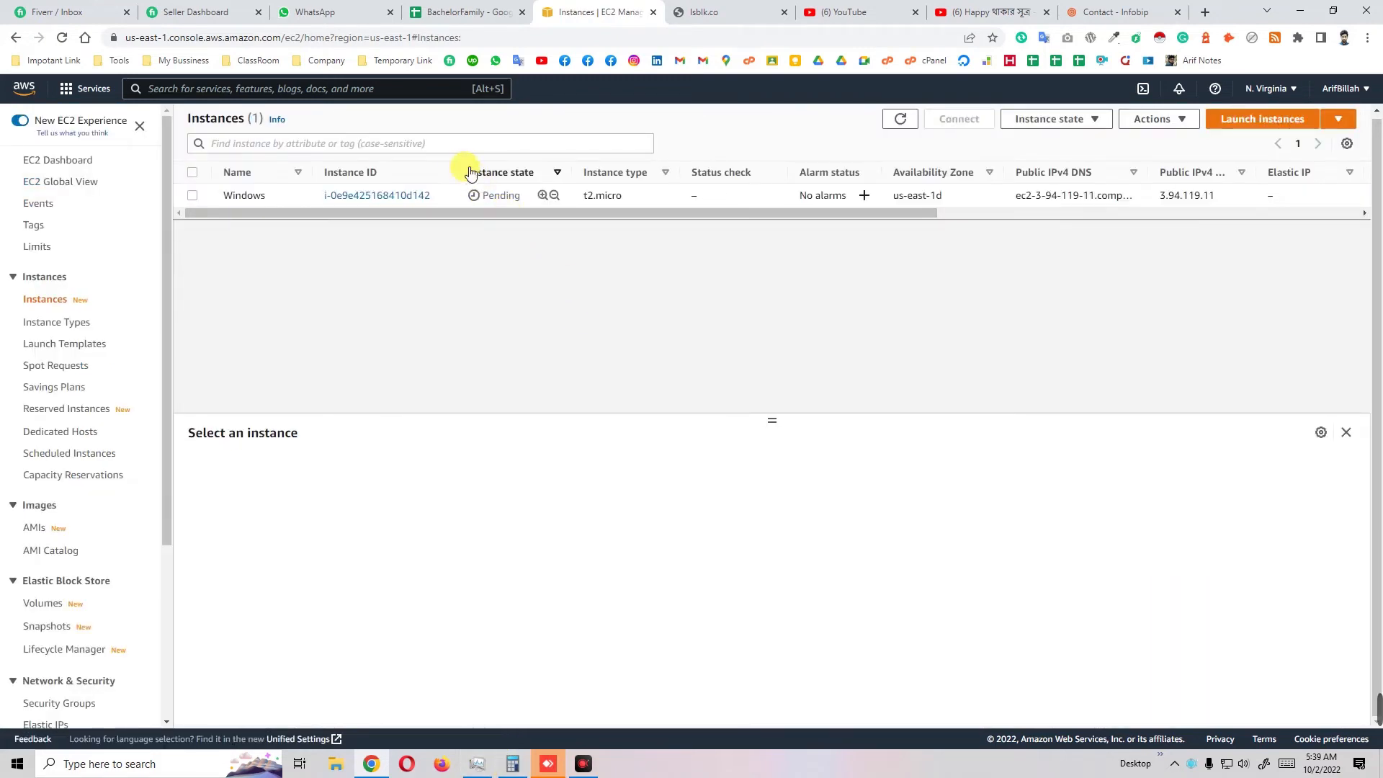
{"action": "double_click", "coordinate": [500, 201]}
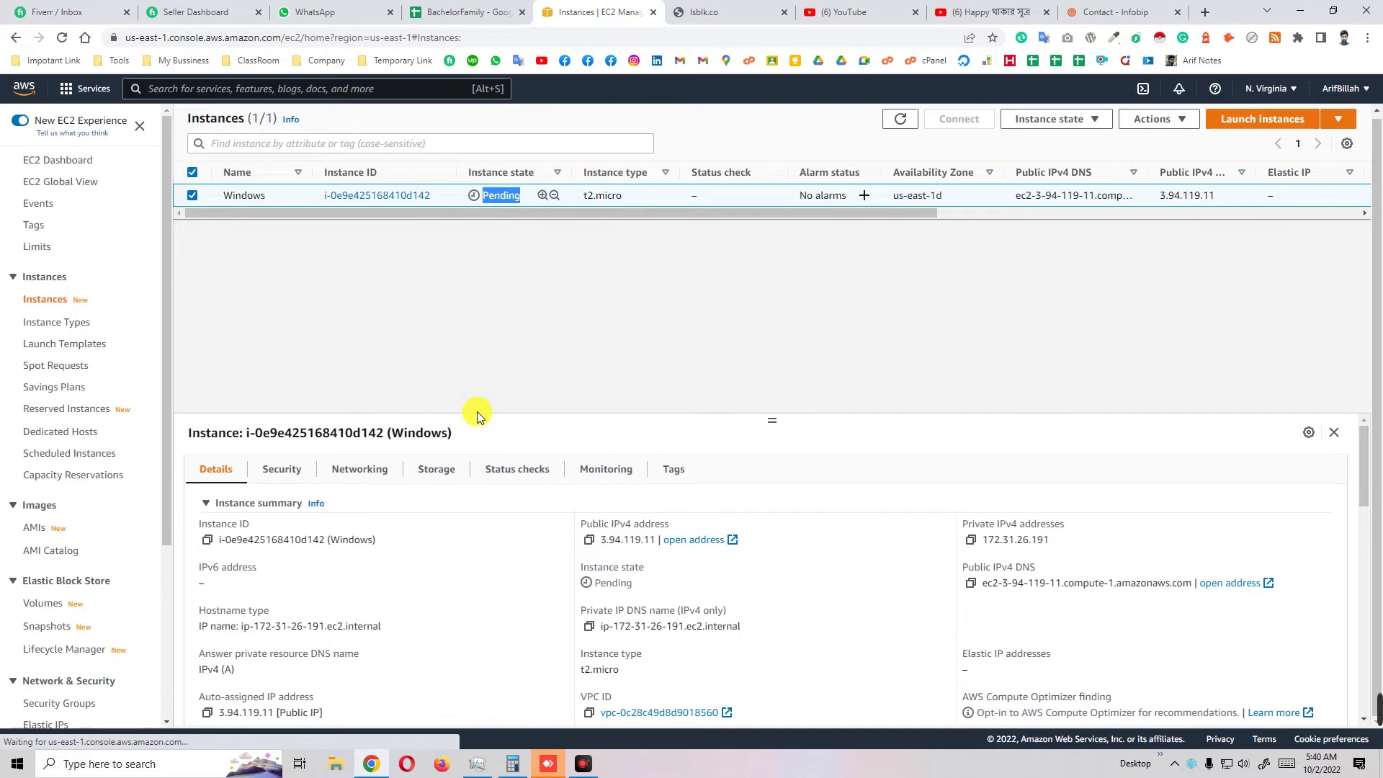
{"action": "left_click", "coordinate": [900, 120]}
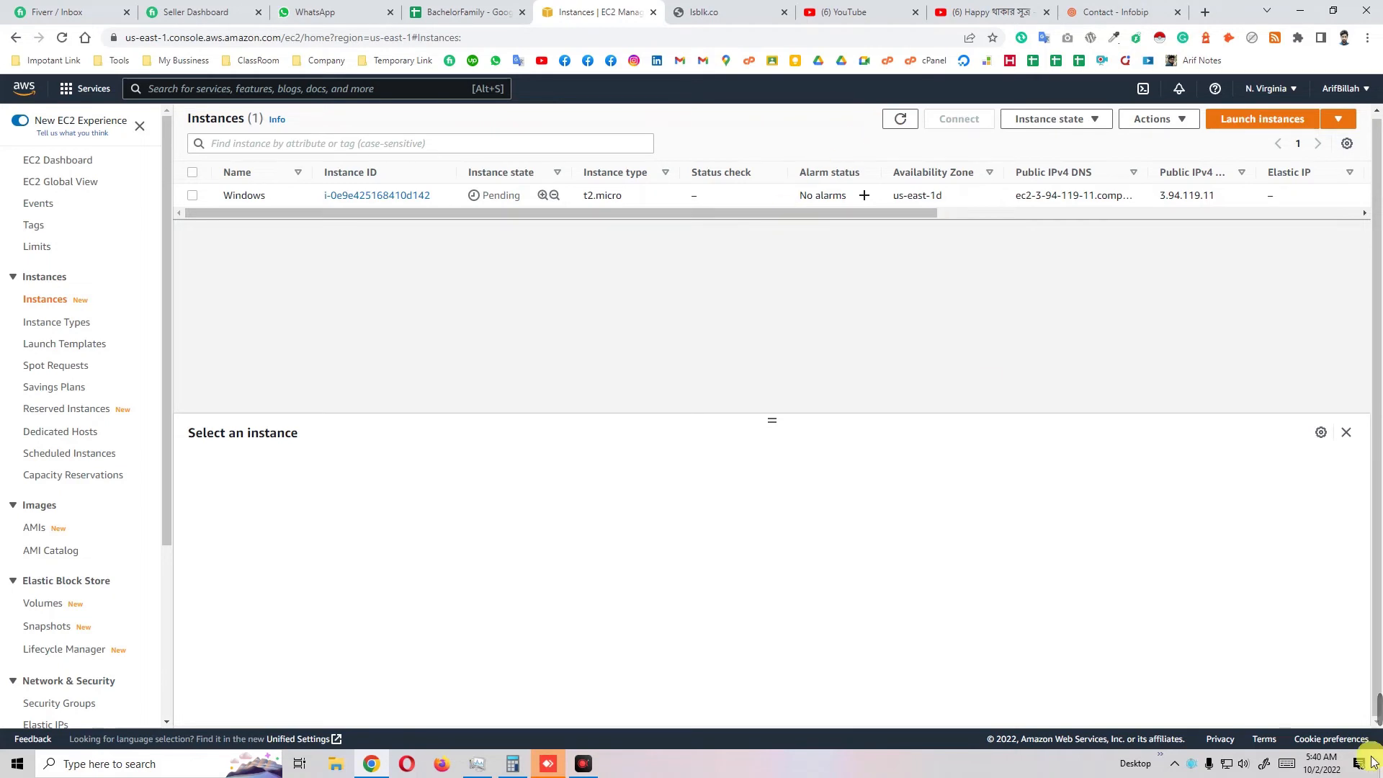
{"action": "left_click", "coordinate": [1059, 711]}
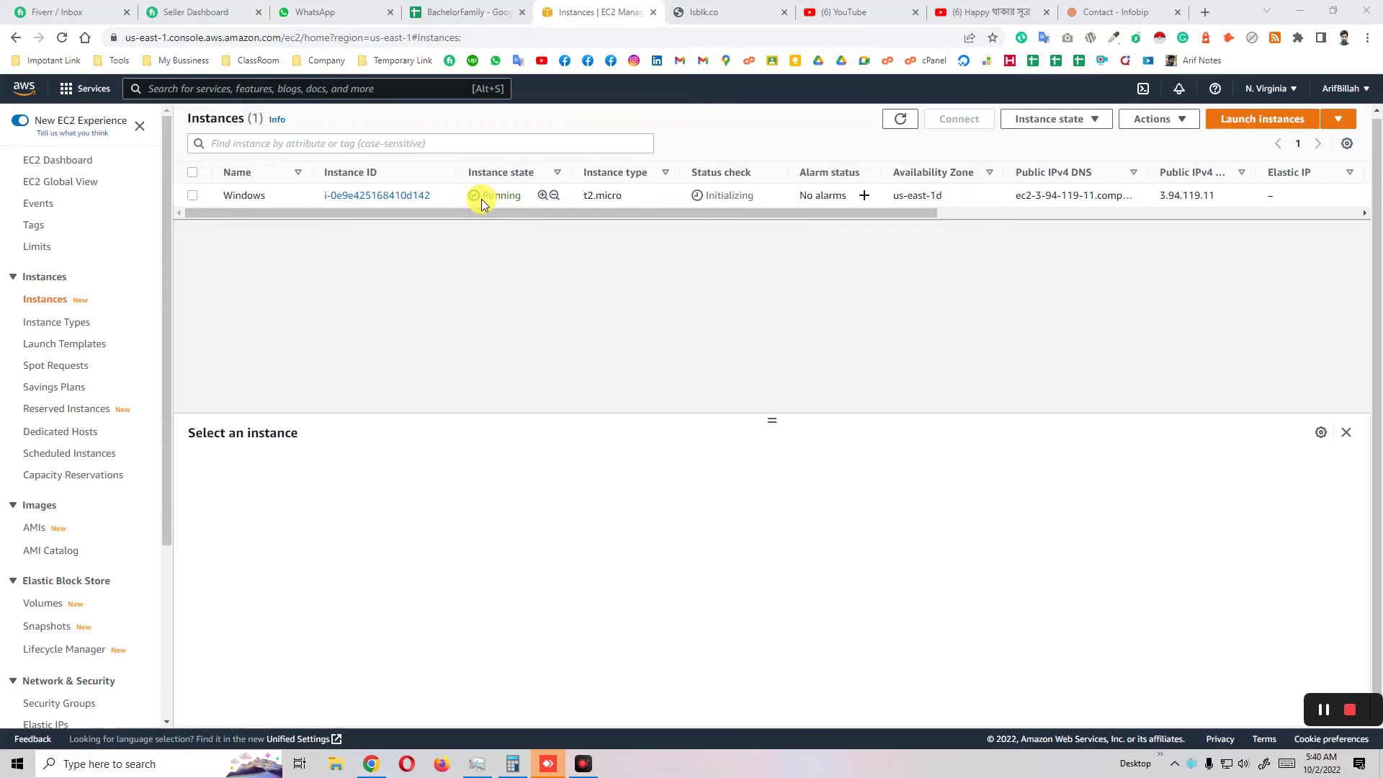
- Open the Windows instance's details and bring up its RDP client connection options
{"action": "left_click", "coordinate": [366, 202]}
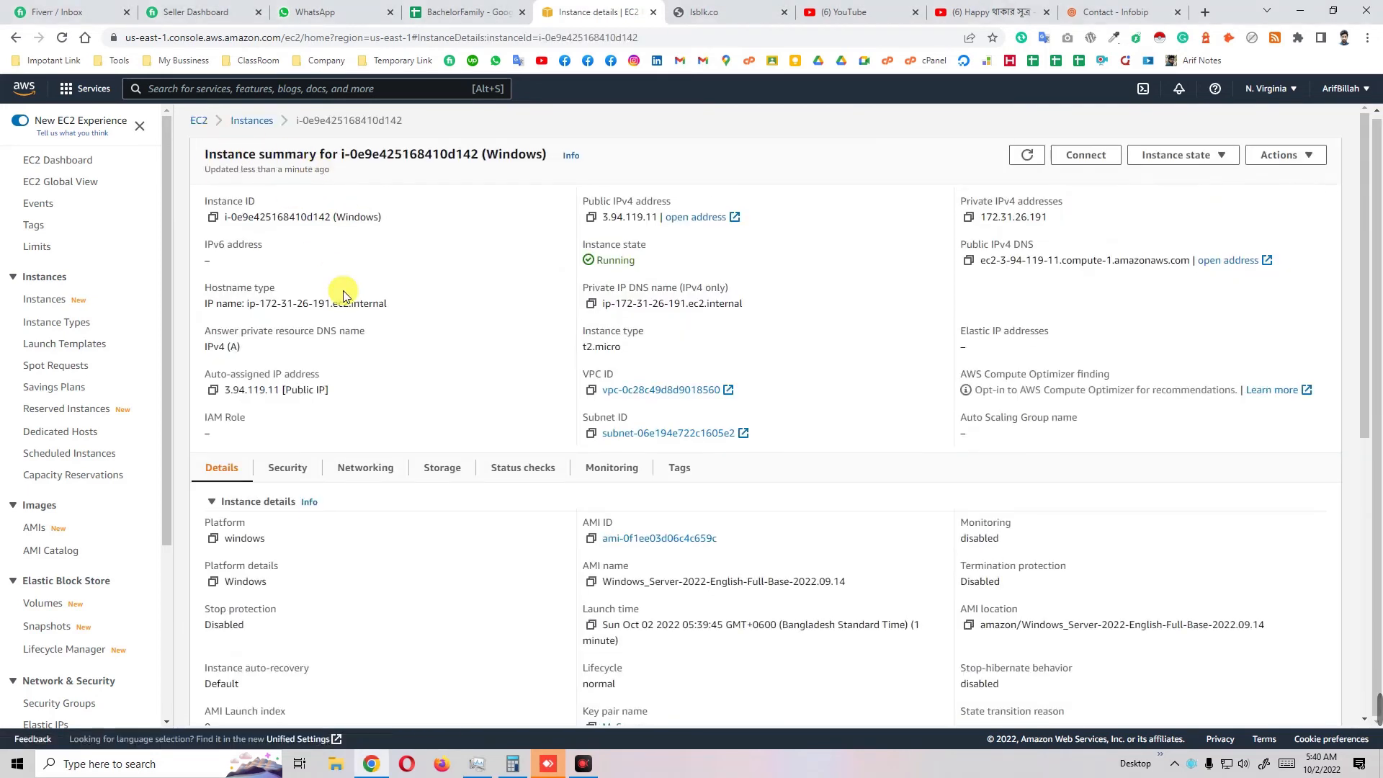
{"action": "left_click", "coordinate": [1080, 159]}
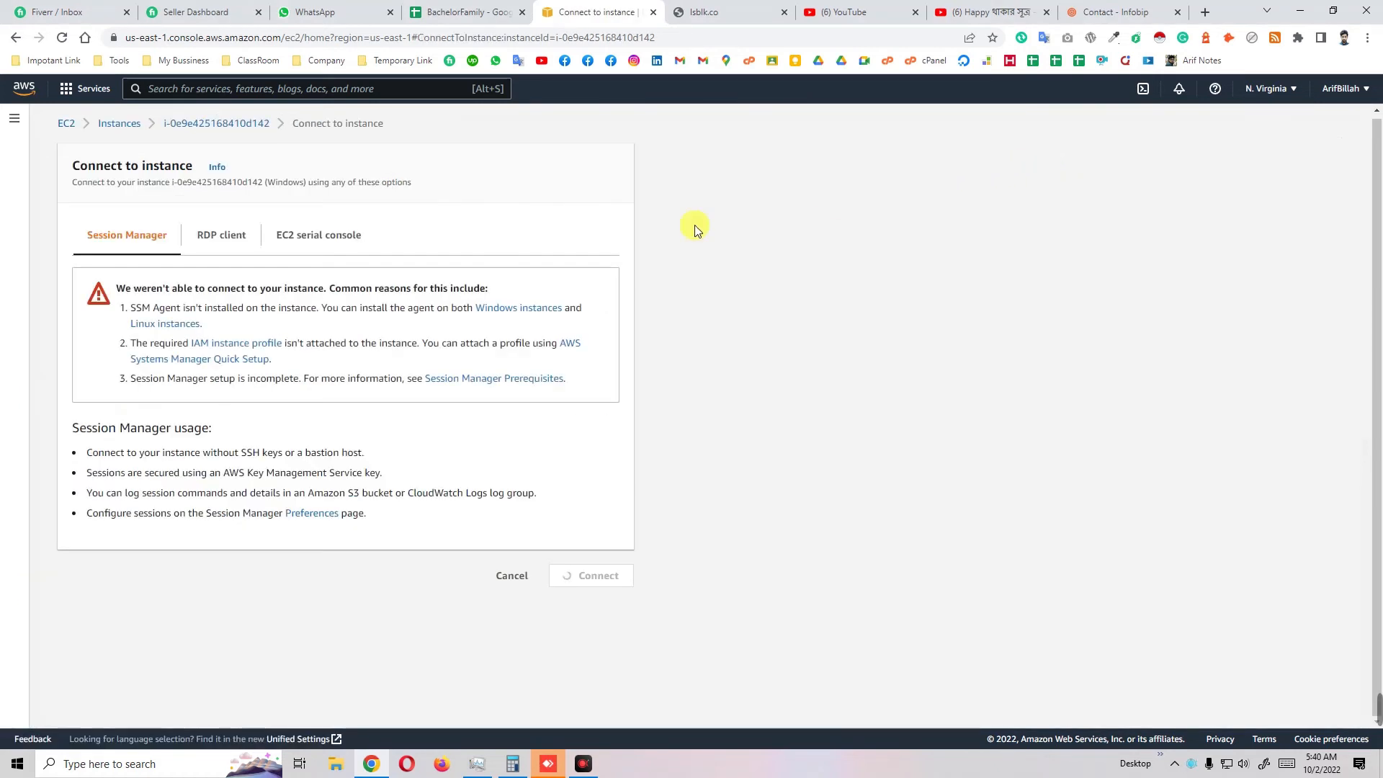
{"action": "left_click", "coordinate": [210, 242]}
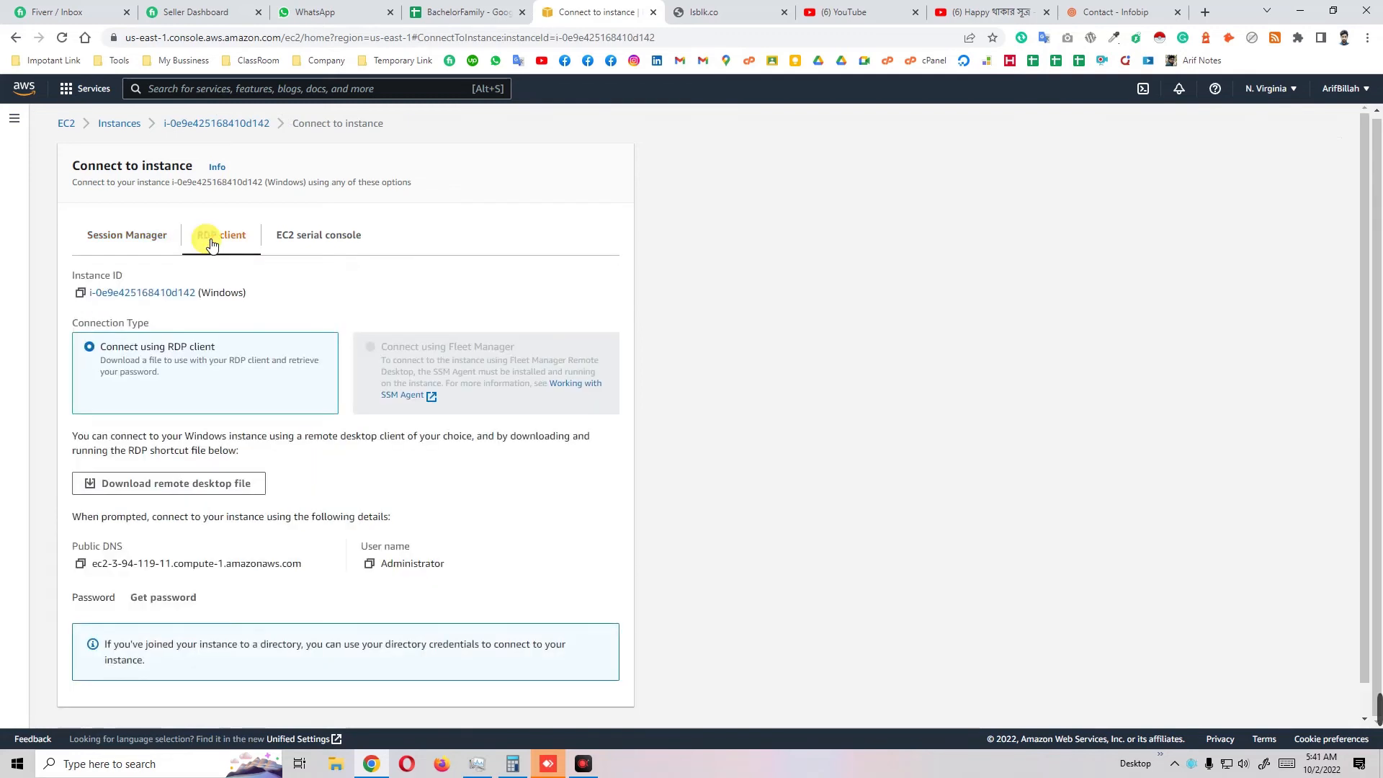
- Download the instance's remote desktop file and save it as Windows.rdp in the Downloads folder
{"action": "scroll", "coordinate": [223, 403], "scroll_direction": "down", "scroll_amount": 1}
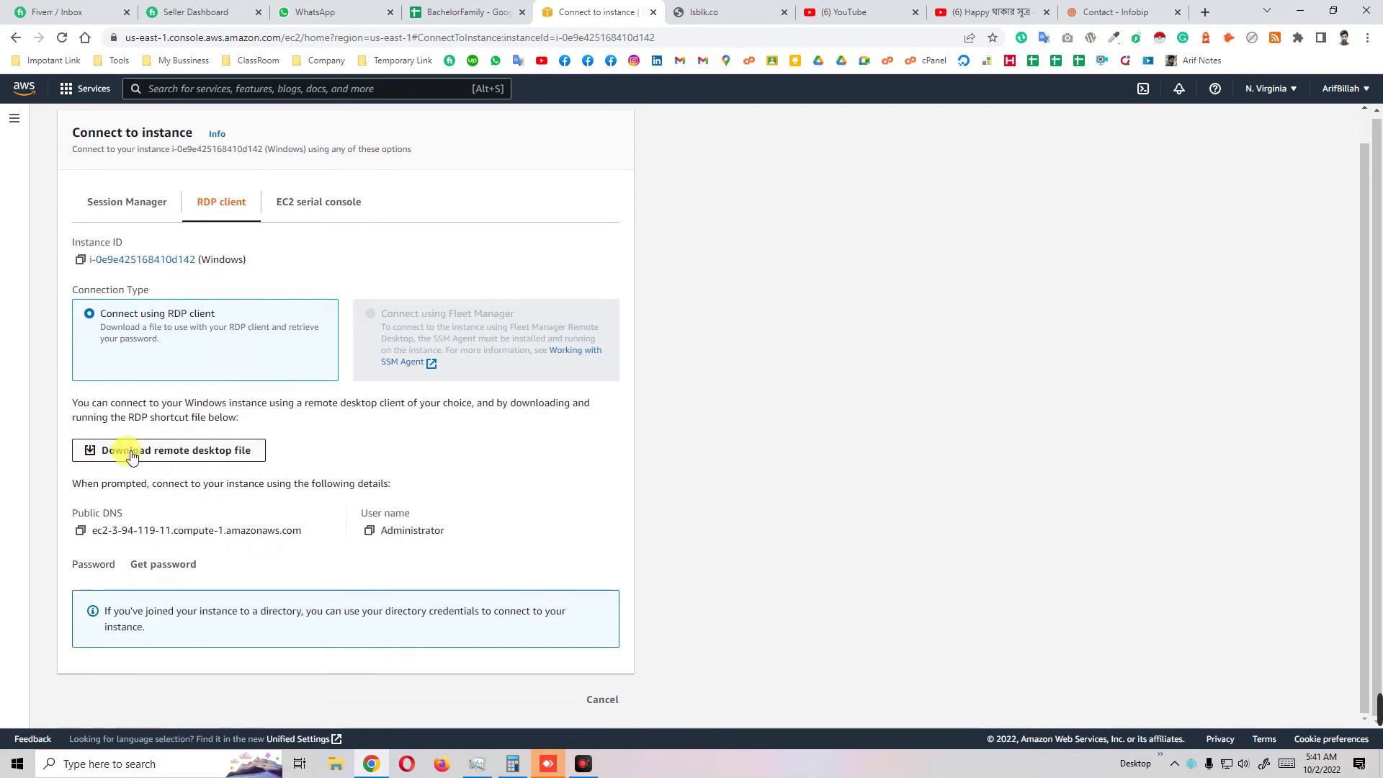
{"action": "left_click", "coordinate": [131, 451]}
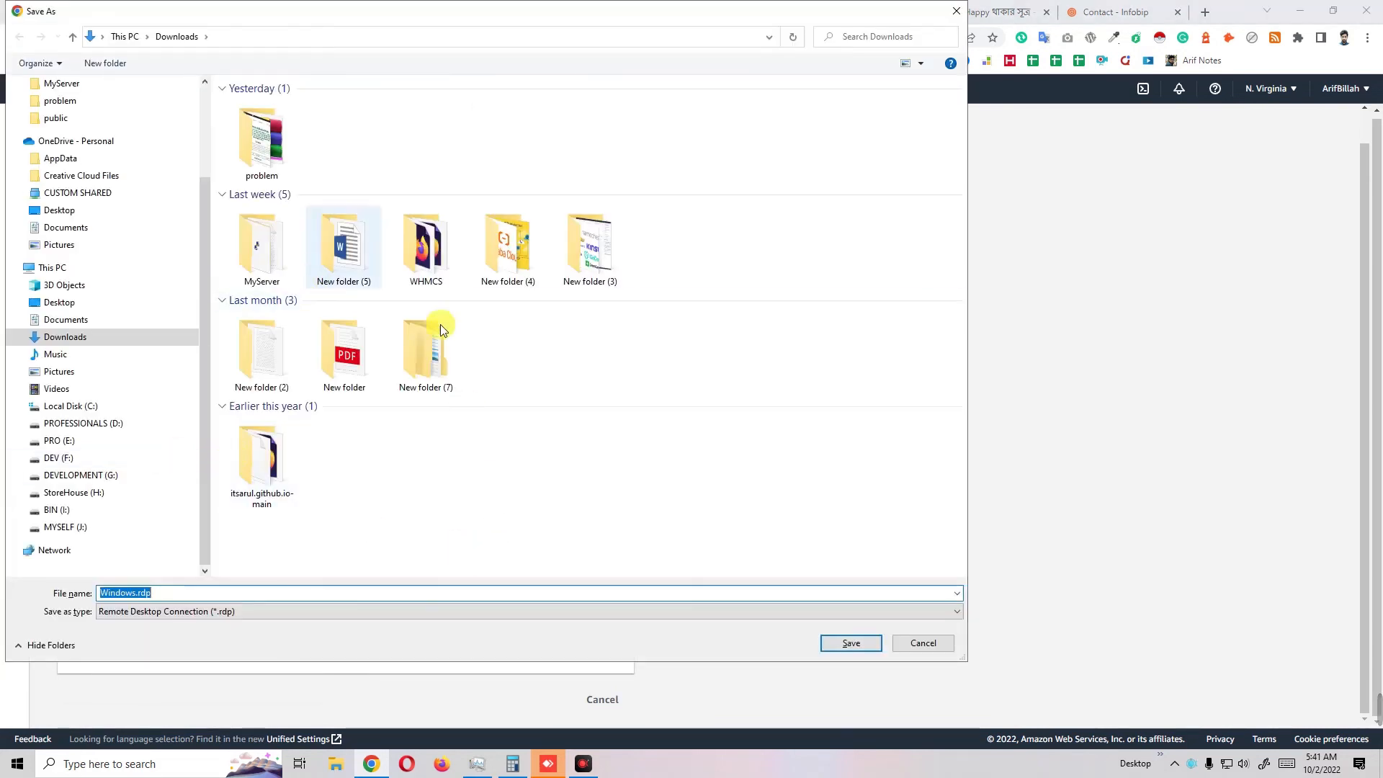
{"action": "left_click", "coordinate": [845, 645]}
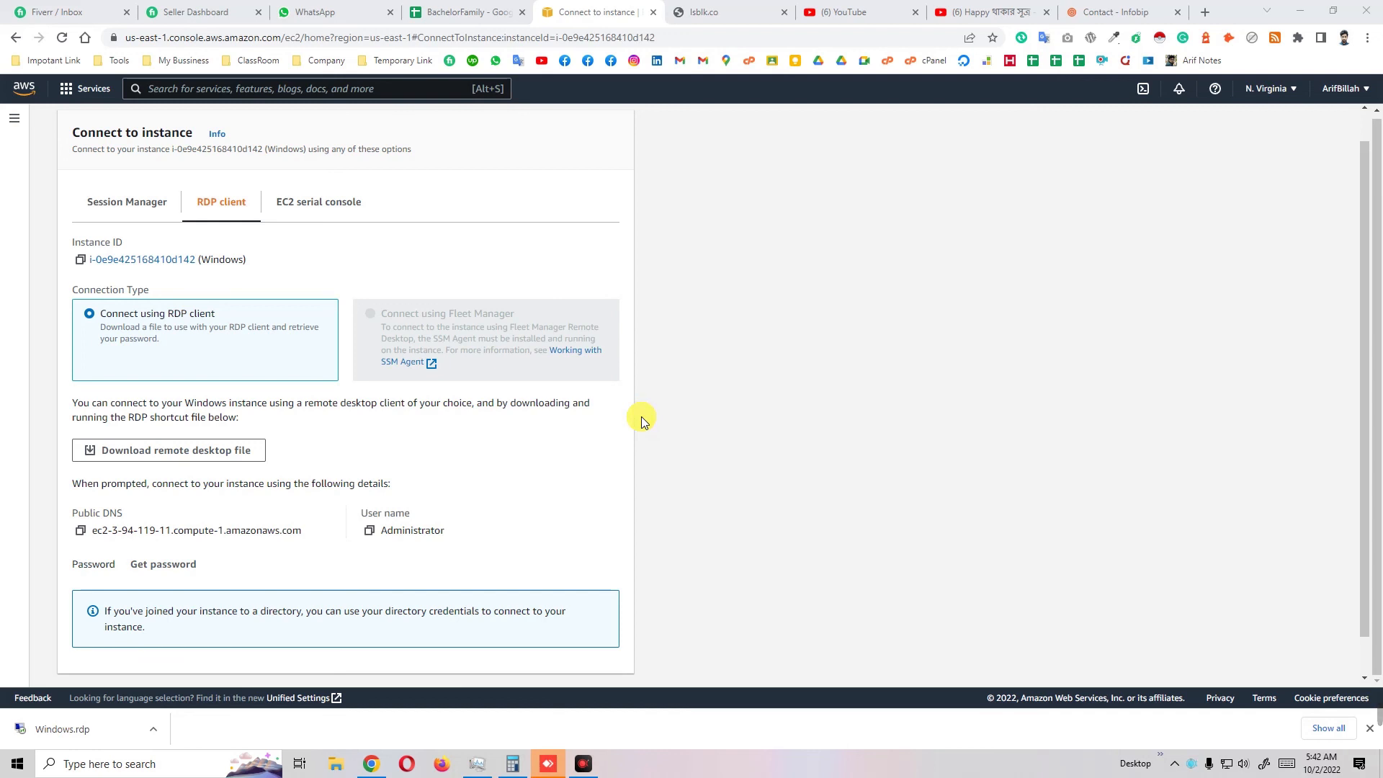
{"action": "mouse_move", "coordinate": [1310, 705]}
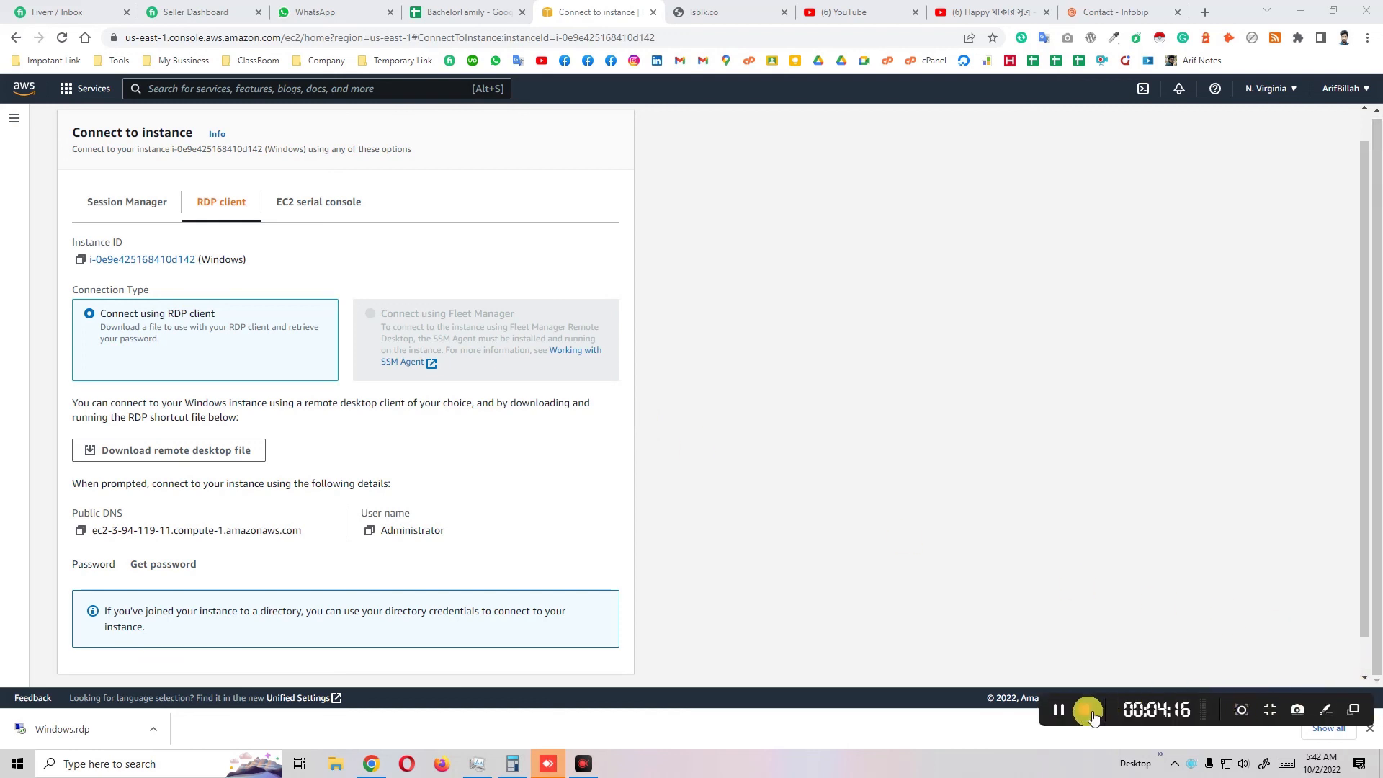